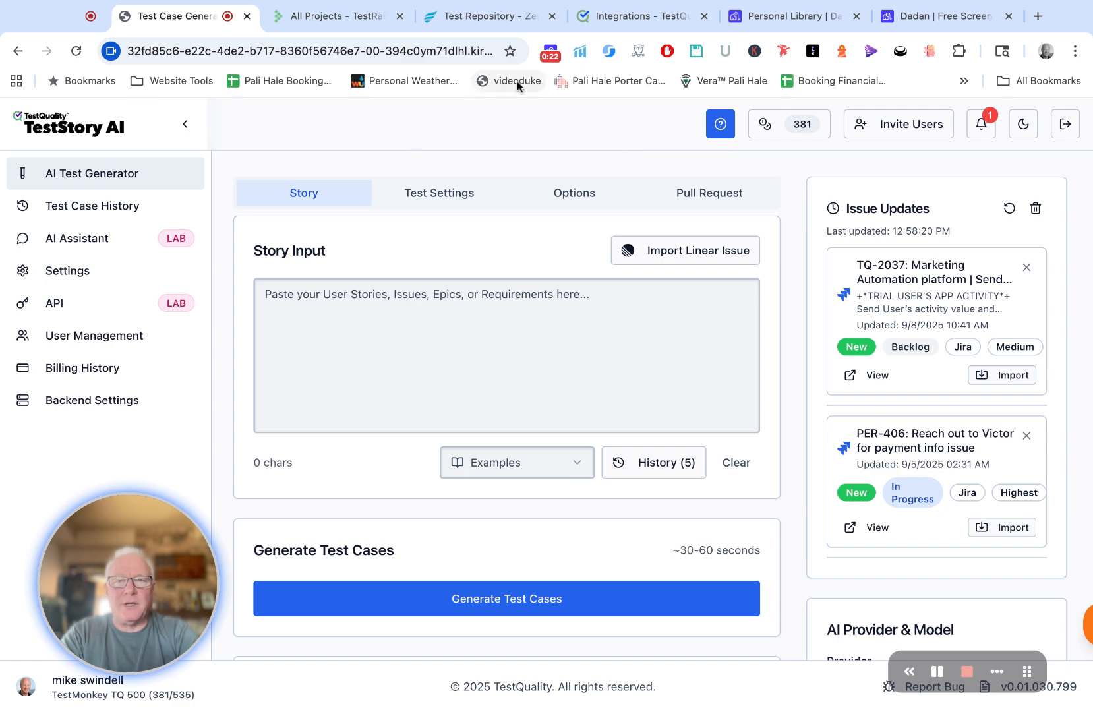
Step: Switch to TestQuality and open the site's Integrations settings at the Personal Access Token list
{"action": "left_click", "coordinate": [628, 15]}
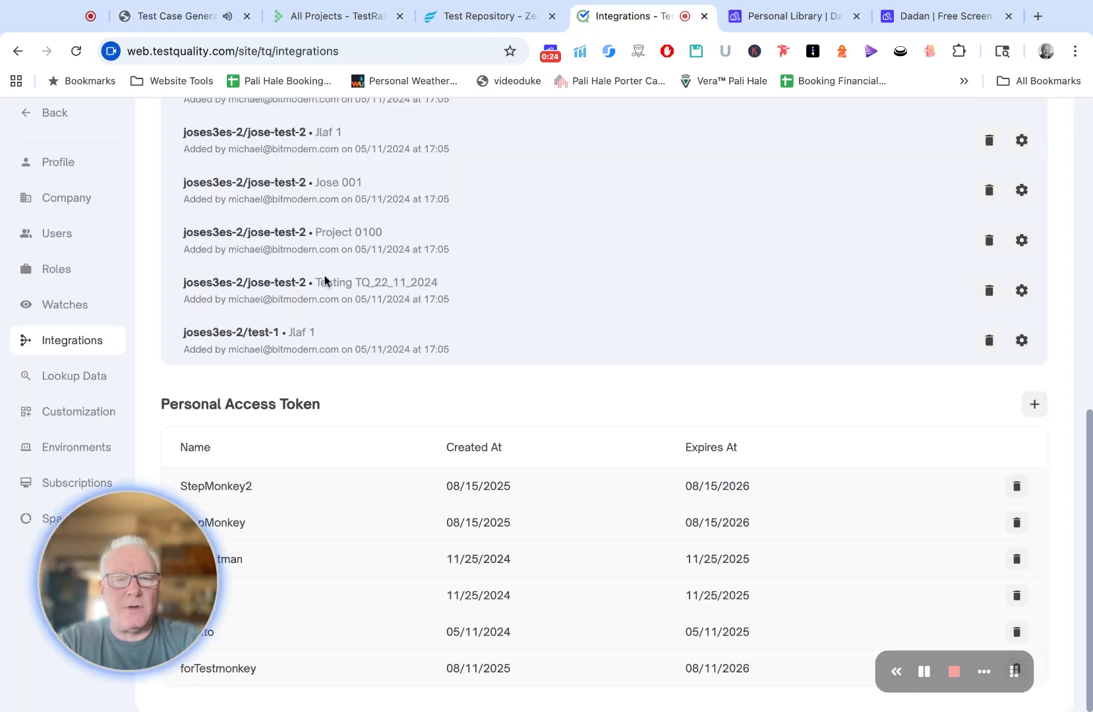
{"action": "scroll", "coordinate": [288, 317], "scroll_direction": "up", "scroll_amount": 5}
{"action": "left_click", "coordinate": [51, 126]}
{"action": "scroll", "coordinate": [44, 345], "scroll_direction": "down", "scroll_amount": 5}
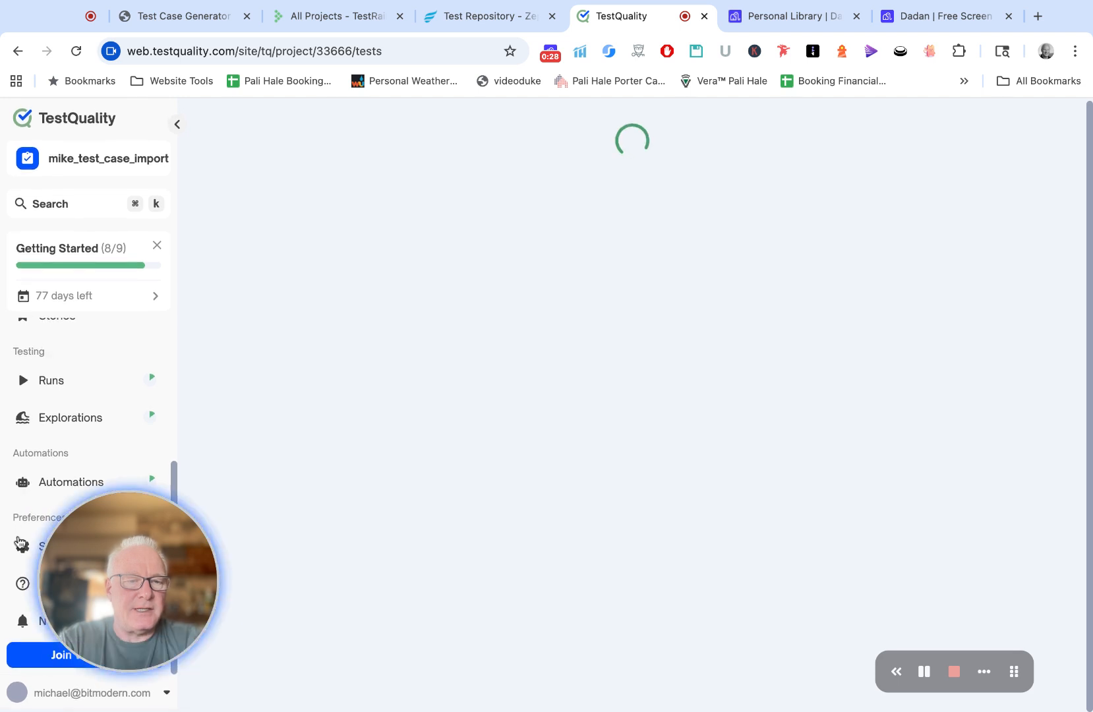
{"action": "left_click", "coordinate": [23, 543]}
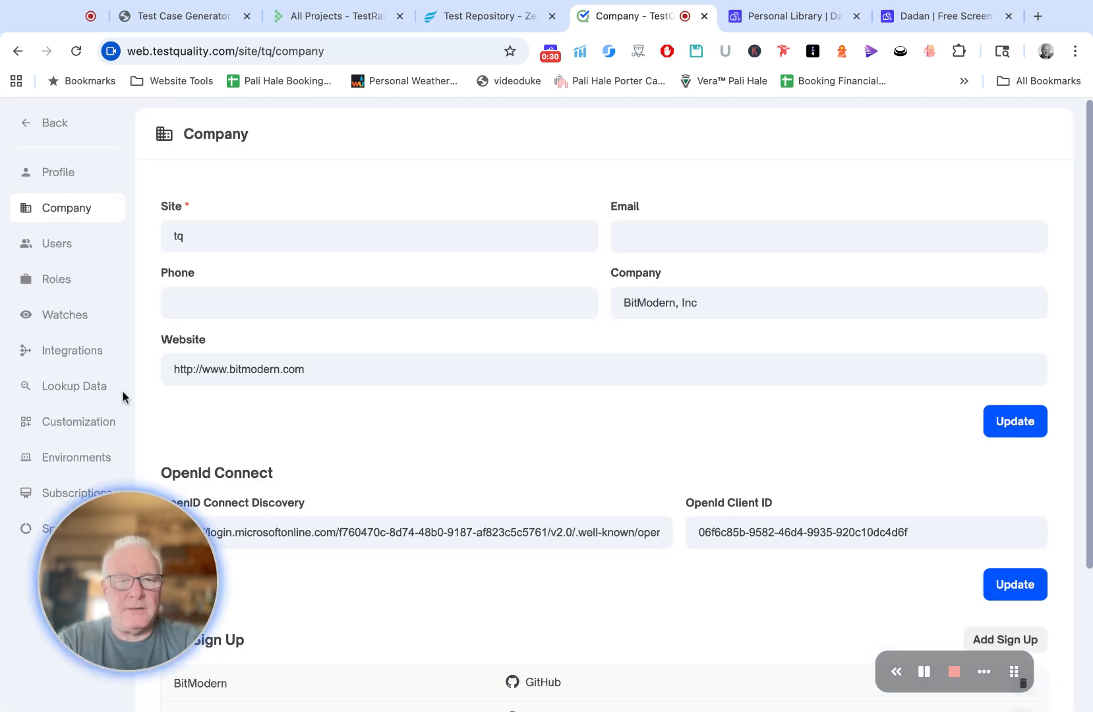
{"action": "left_click", "coordinate": [66, 356]}
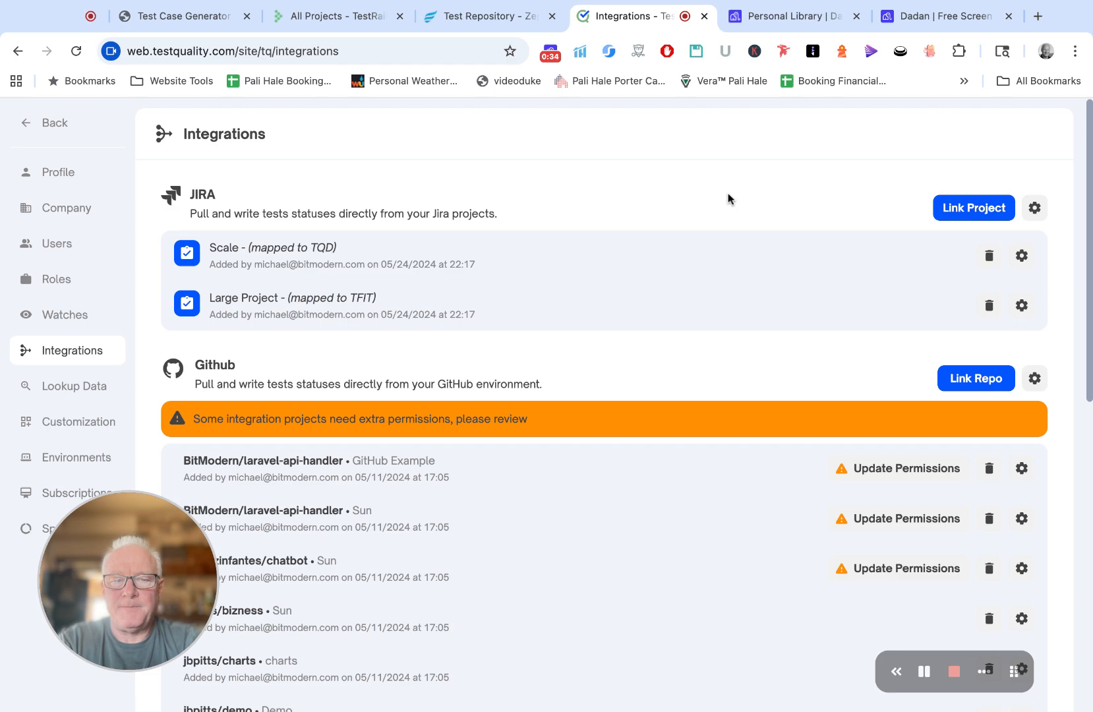
{"action": "scroll", "coordinate": [557, 441], "scroll_direction": "down", "scroll_amount": 7}
{"action": "scroll", "coordinate": [557, 457], "scroll_direction": "up", "scroll_amount": 7}
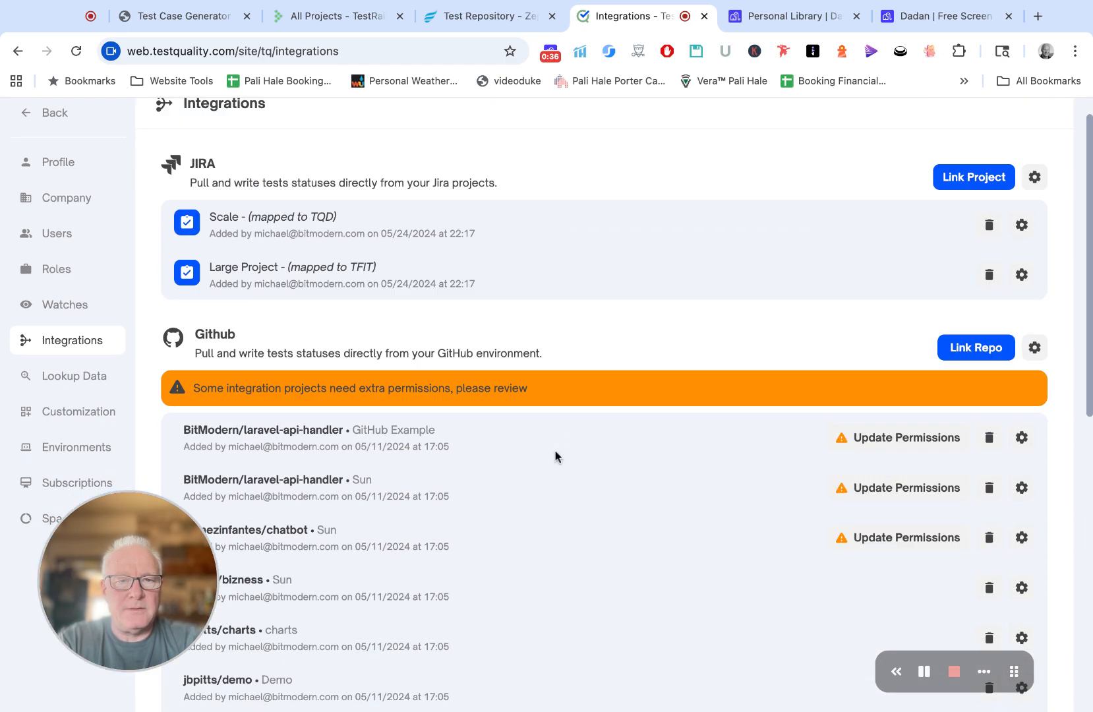
{"action": "scroll", "coordinate": [555, 456], "scroll_direction": "down", "scroll_amount": 9}
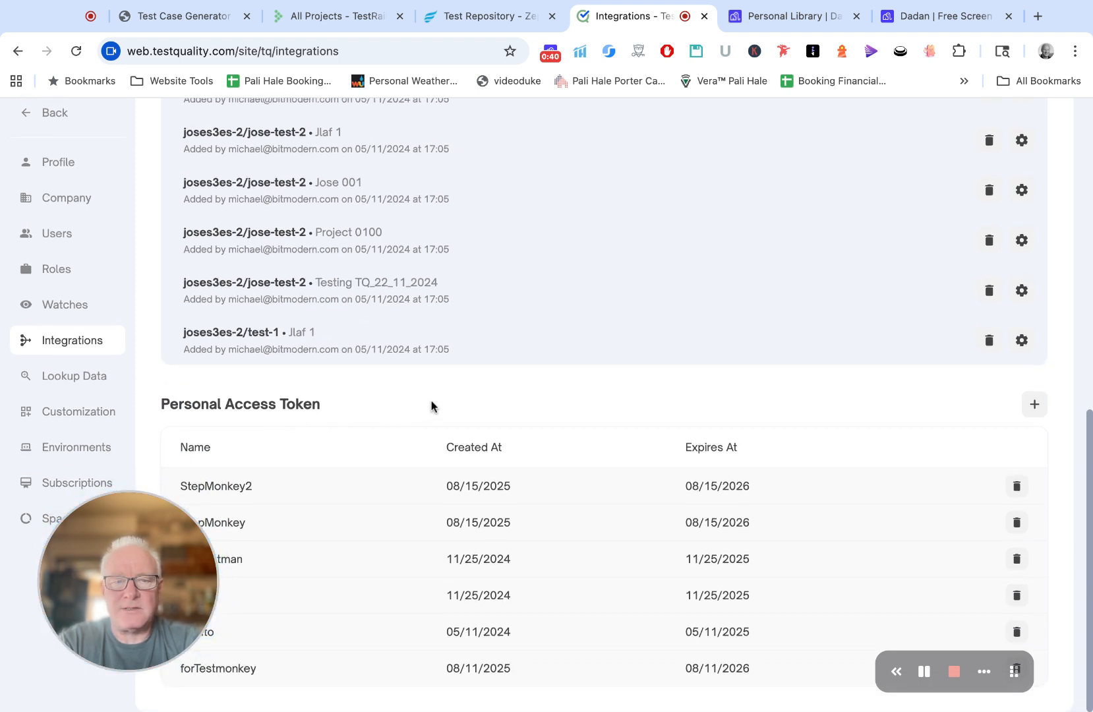
Step: Create a personal access token named teststory and copy it to the clipboard
{"action": "left_click", "coordinate": [1036, 410]}
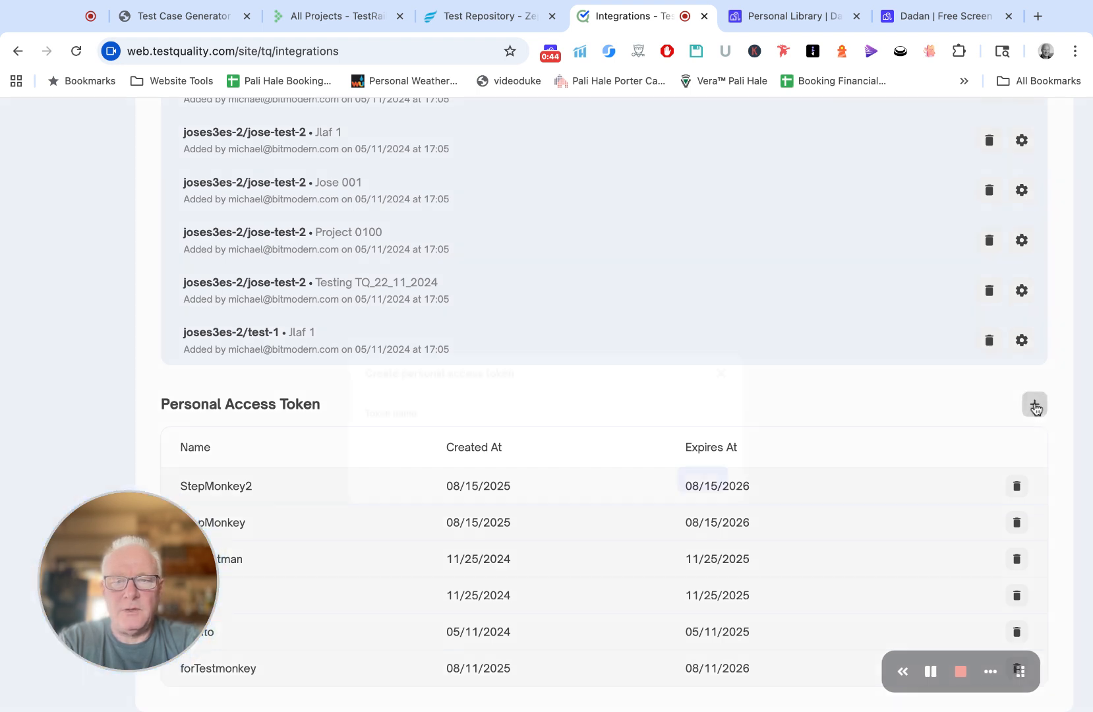
{"action": "left_click", "coordinate": [479, 410]}
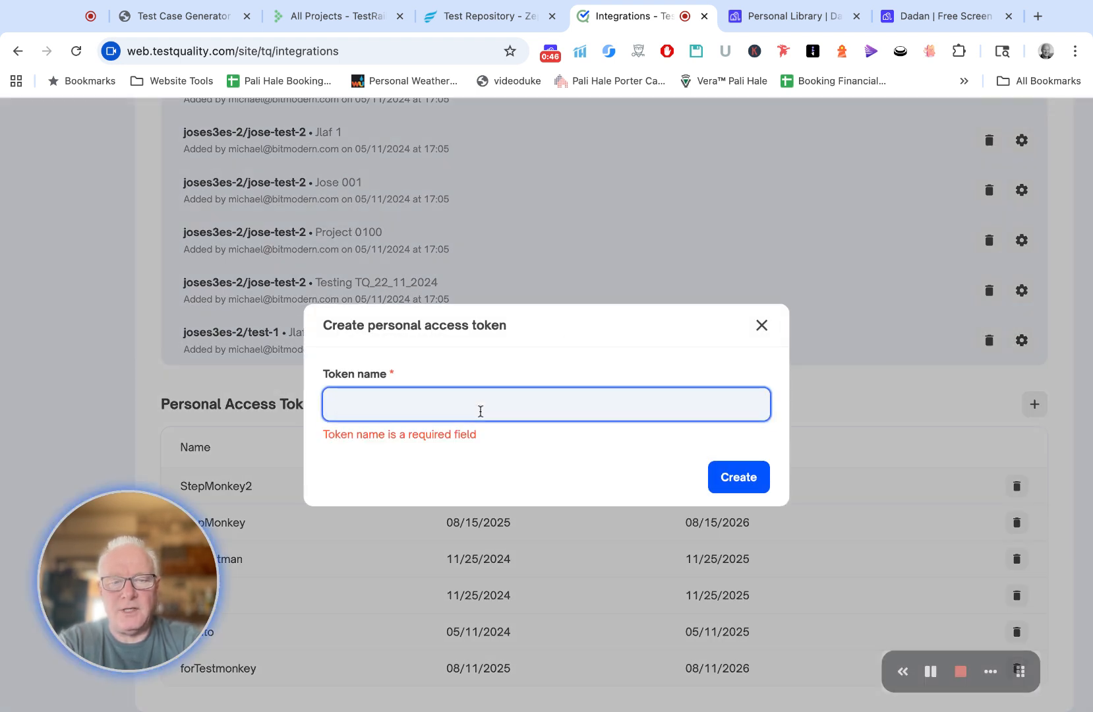
{"action": "type", "text": "test"}
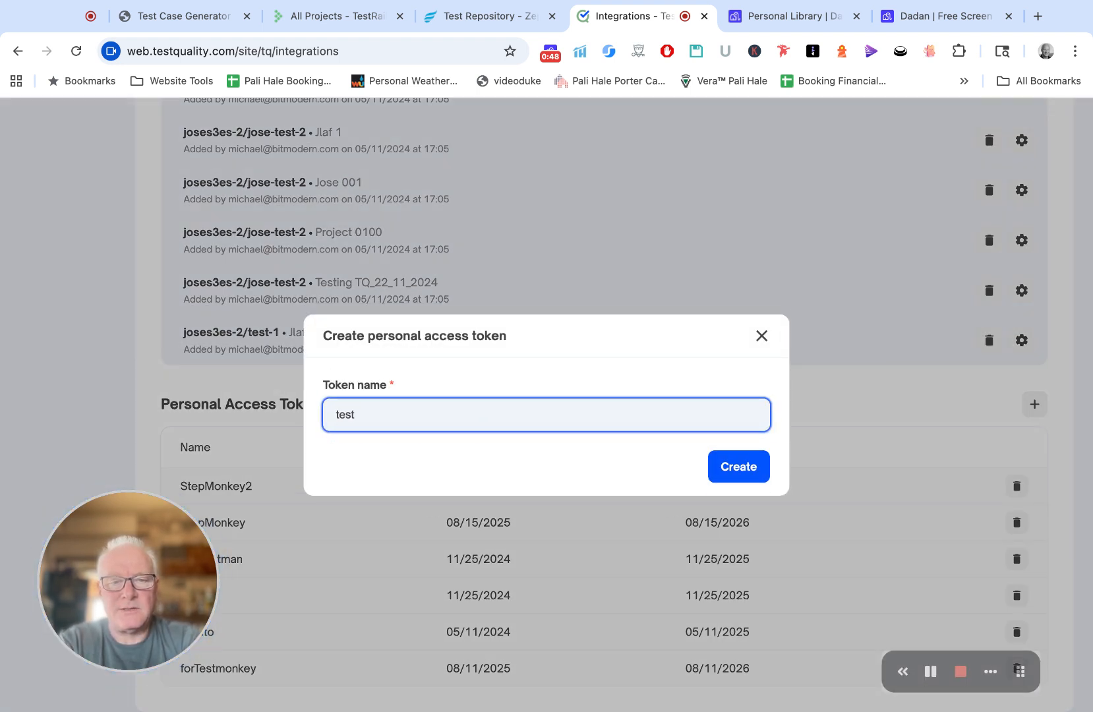
{"action": "type", "text": "story"}
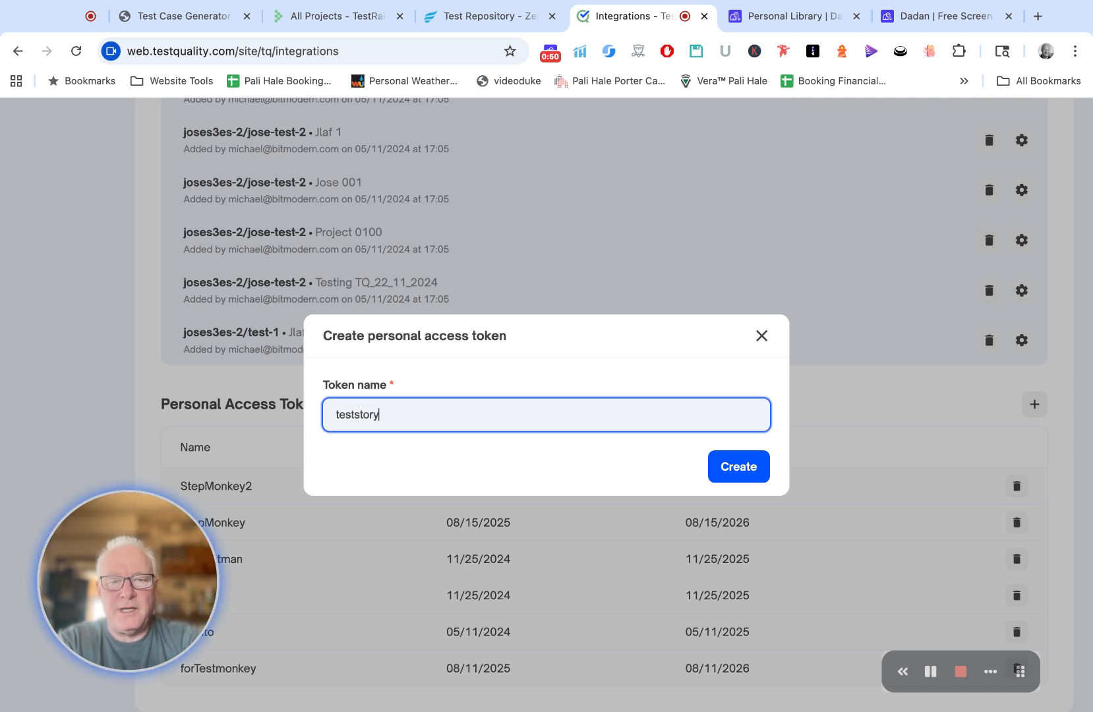
{"action": "left_click", "coordinate": [728, 459]}
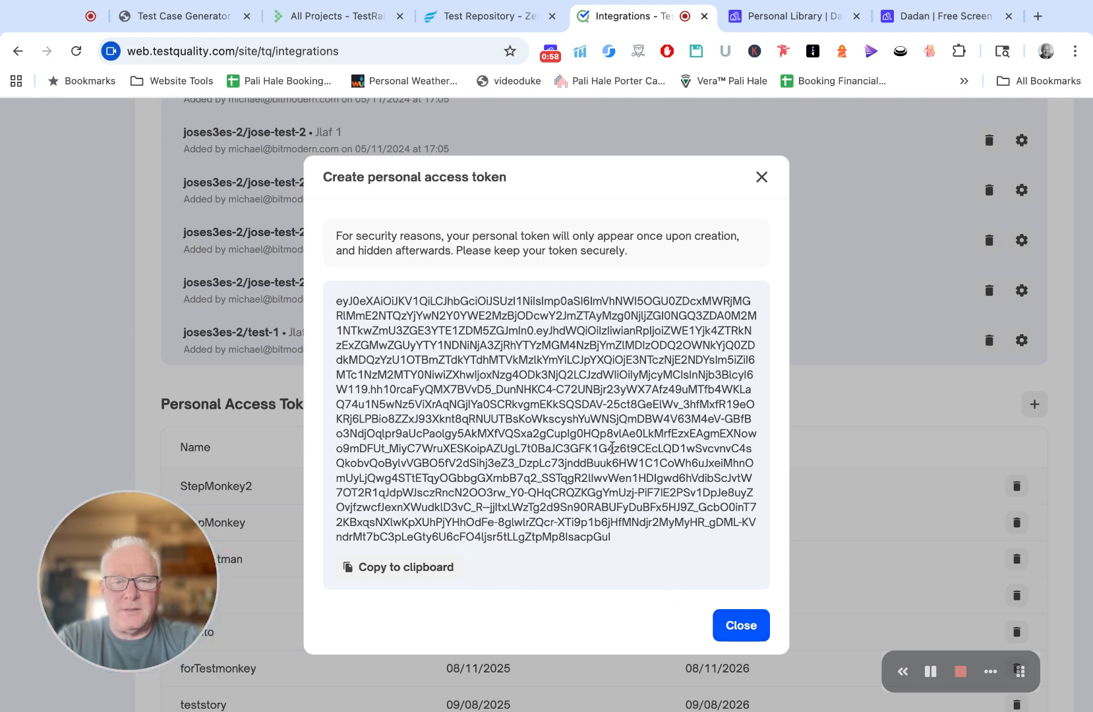
{"action": "left_click", "coordinate": [432, 571]}
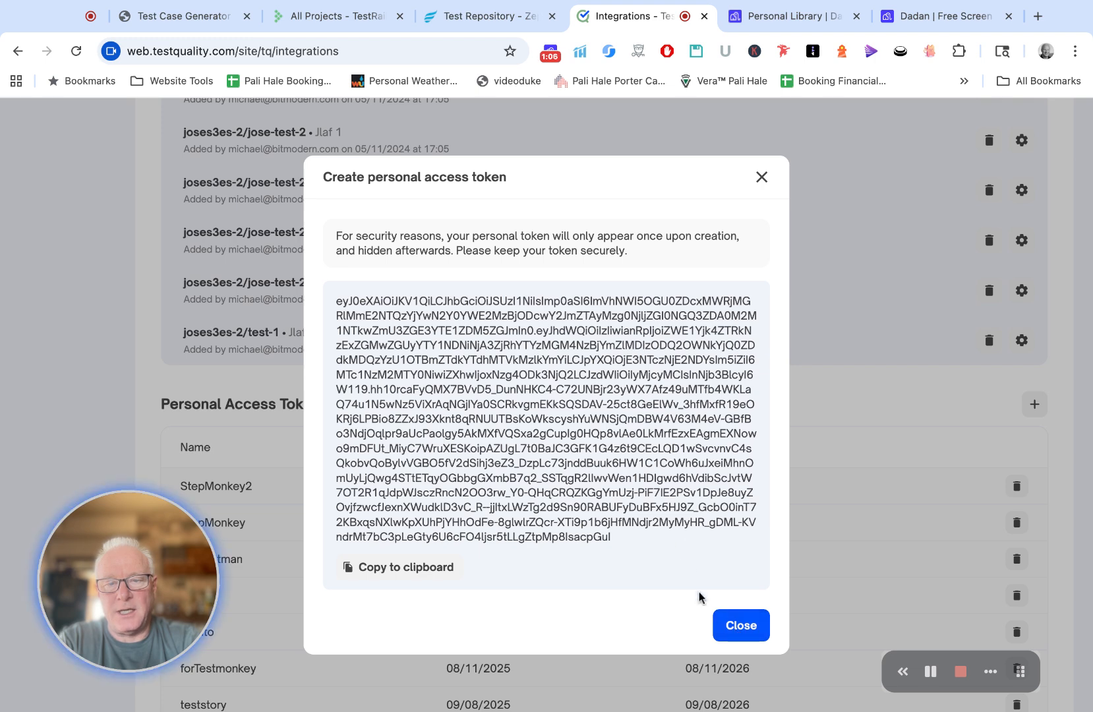
{"action": "left_click", "coordinate": [741, 627]}
Step: Delete the teststory personal access token and return to the project's test cases
{"action": "scroll", "coordinate": [762, 514], "scroll_direction": "down", "scroll_amount": 1}
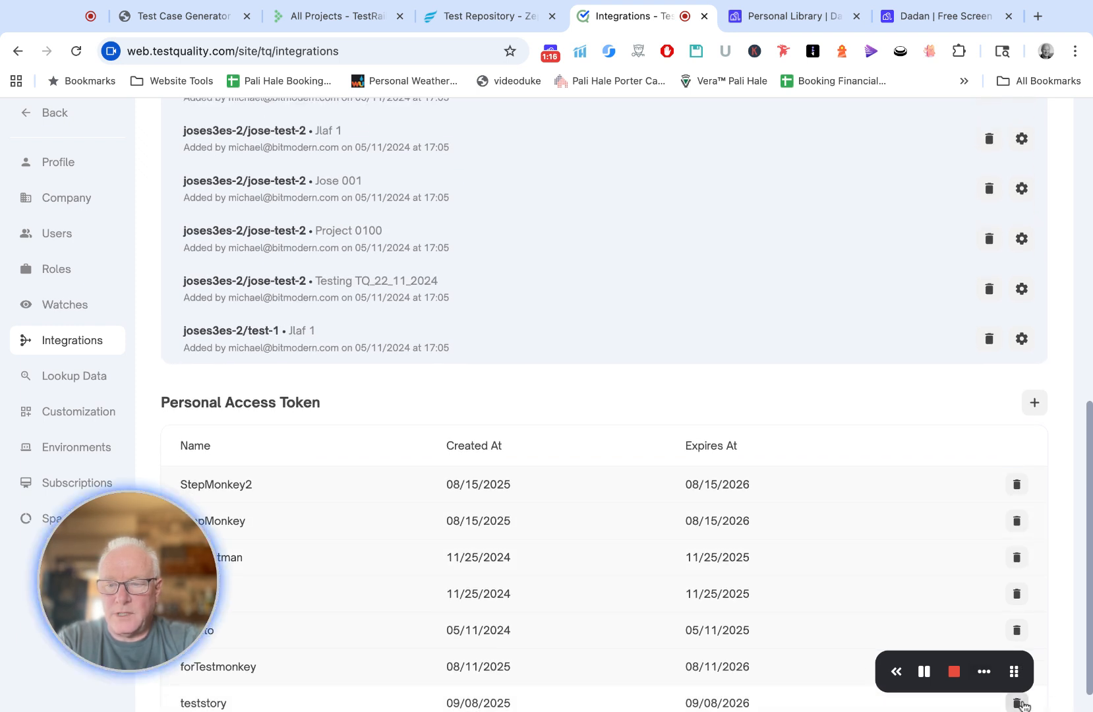
{"action": "left_click", "coordinate": [1017, 703]}
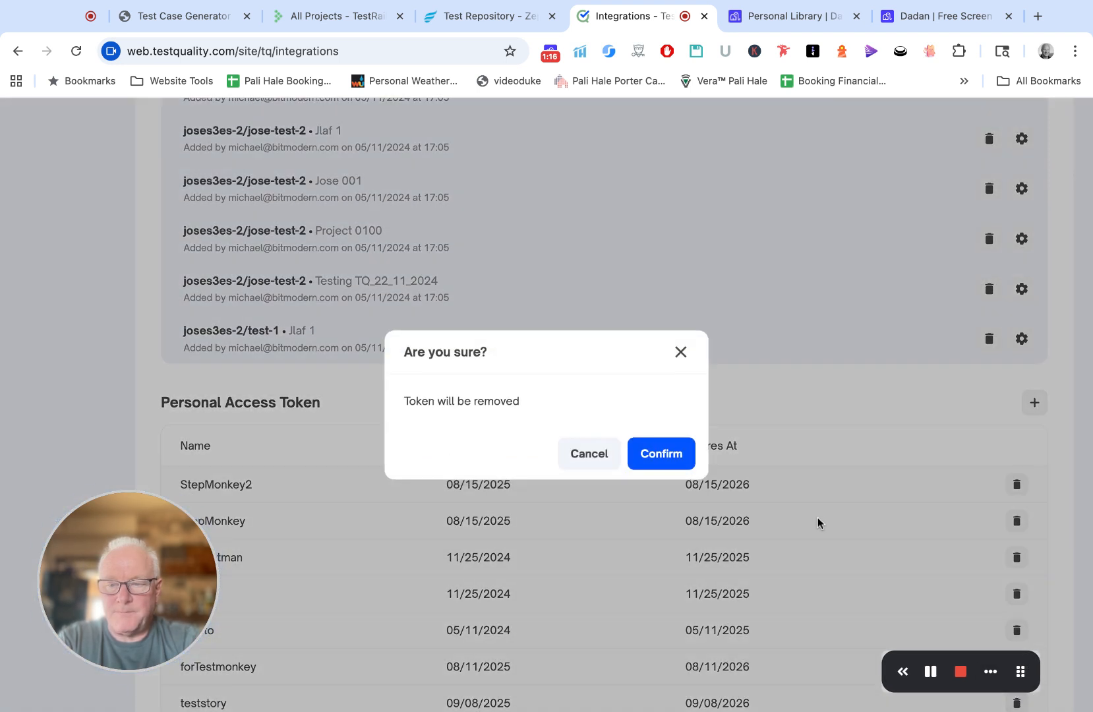
{"action": "left_click", "coordinate": [669, 461]}
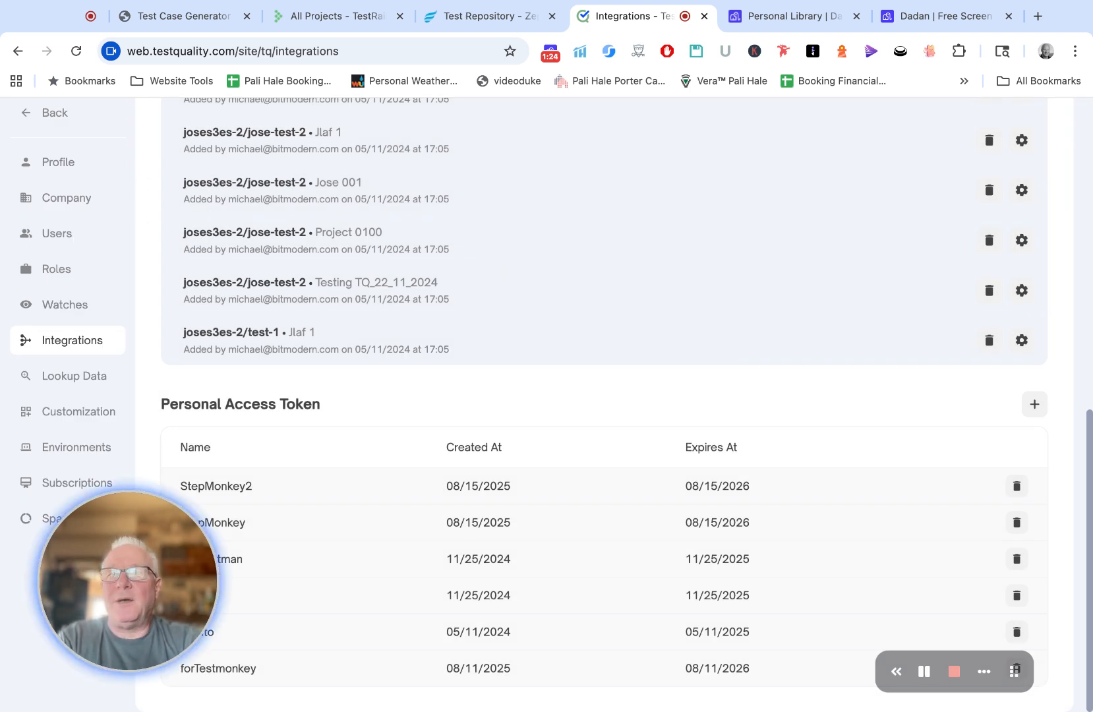
{"action": "left_click", "coordinate": [68, 112]}
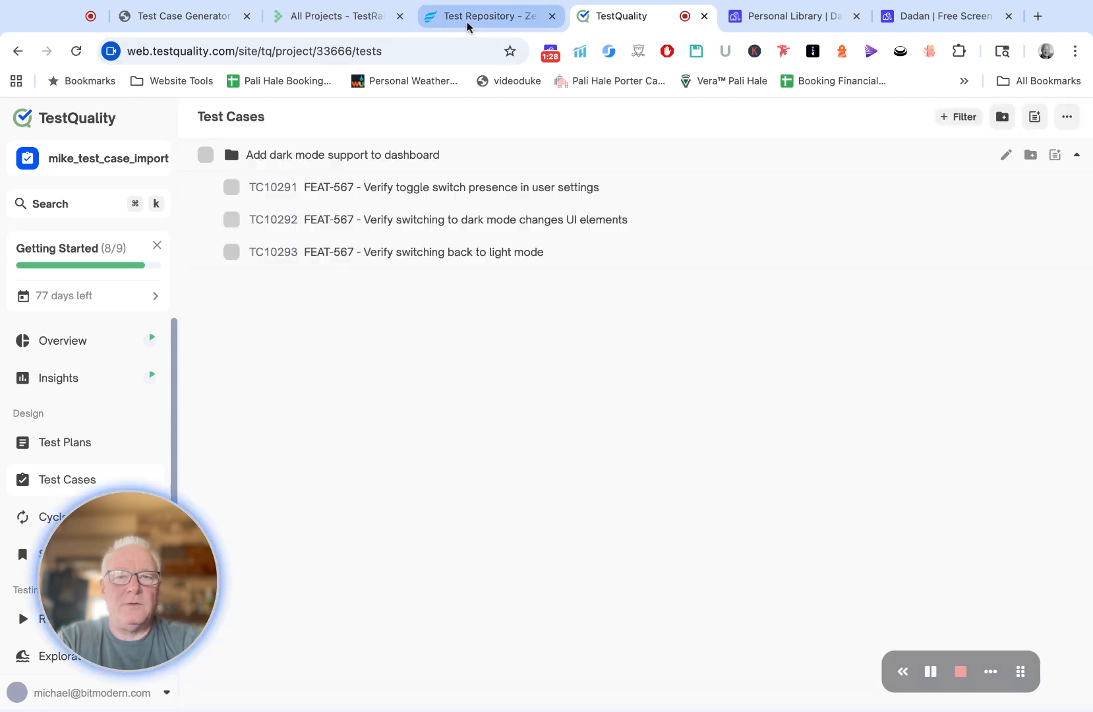
Step: Switch to TestStory AI and enable TestQuality in the Test Management settings
{"action": "left_click", "coordinate": [240, 14]}
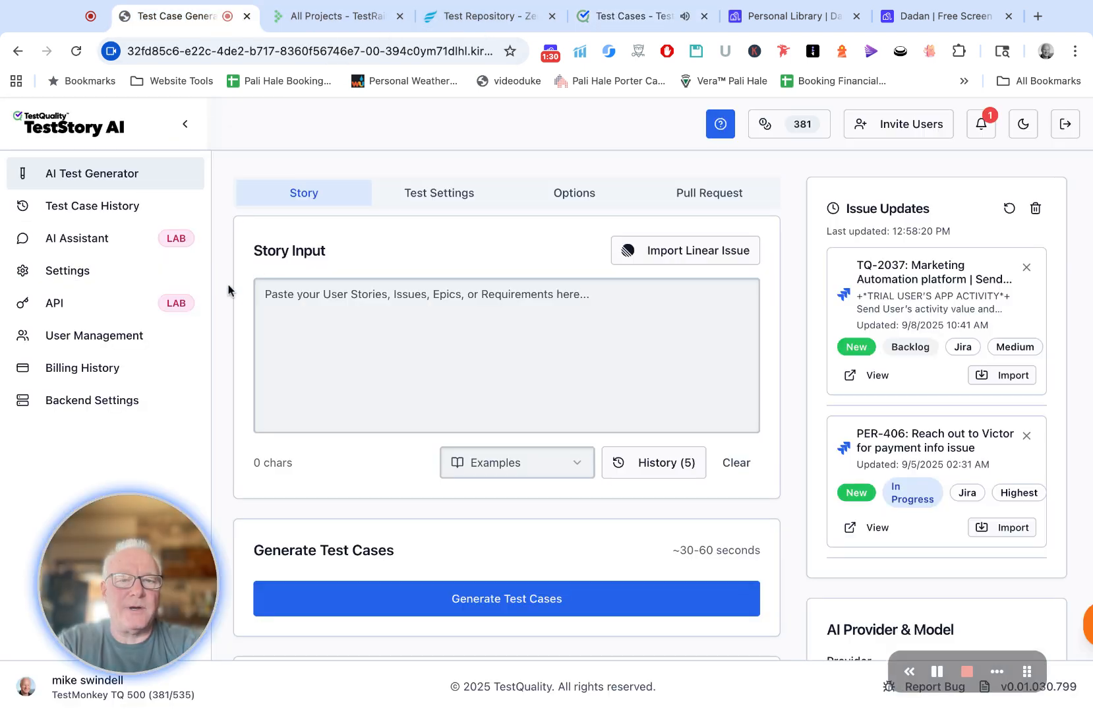
{"action": "left_click", "coordinate": [67, 274]}
{"action": "left_click", "coordinate": [563, 272]}
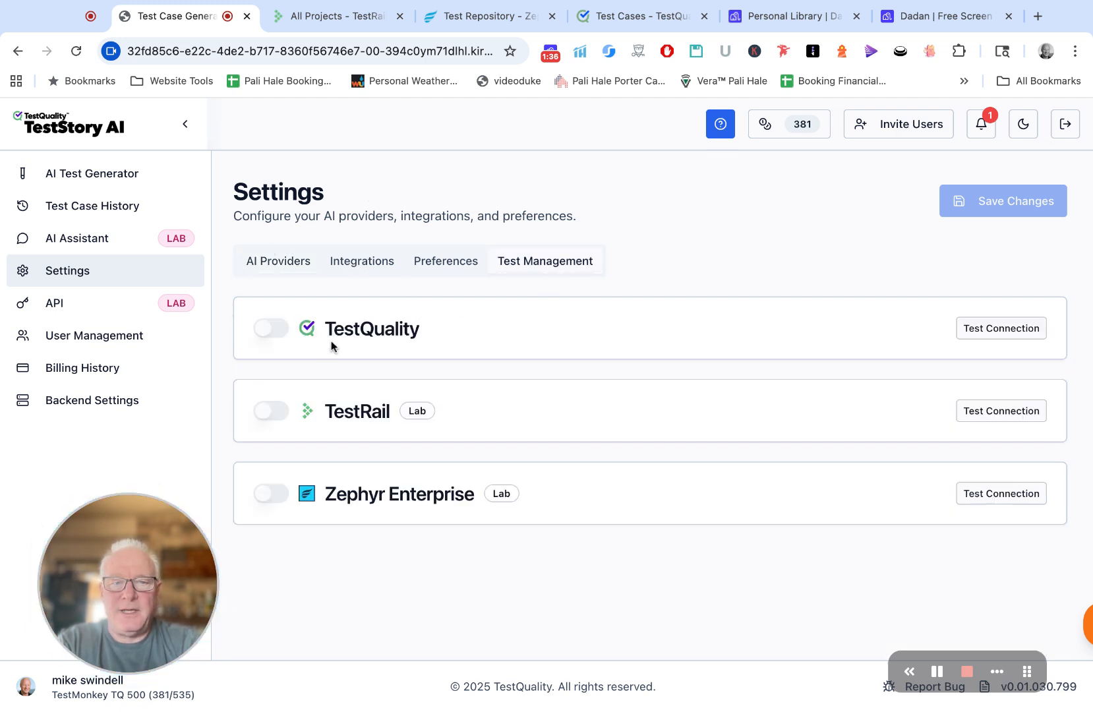
{"action": "left_click", "coordinate": [267, 329]}
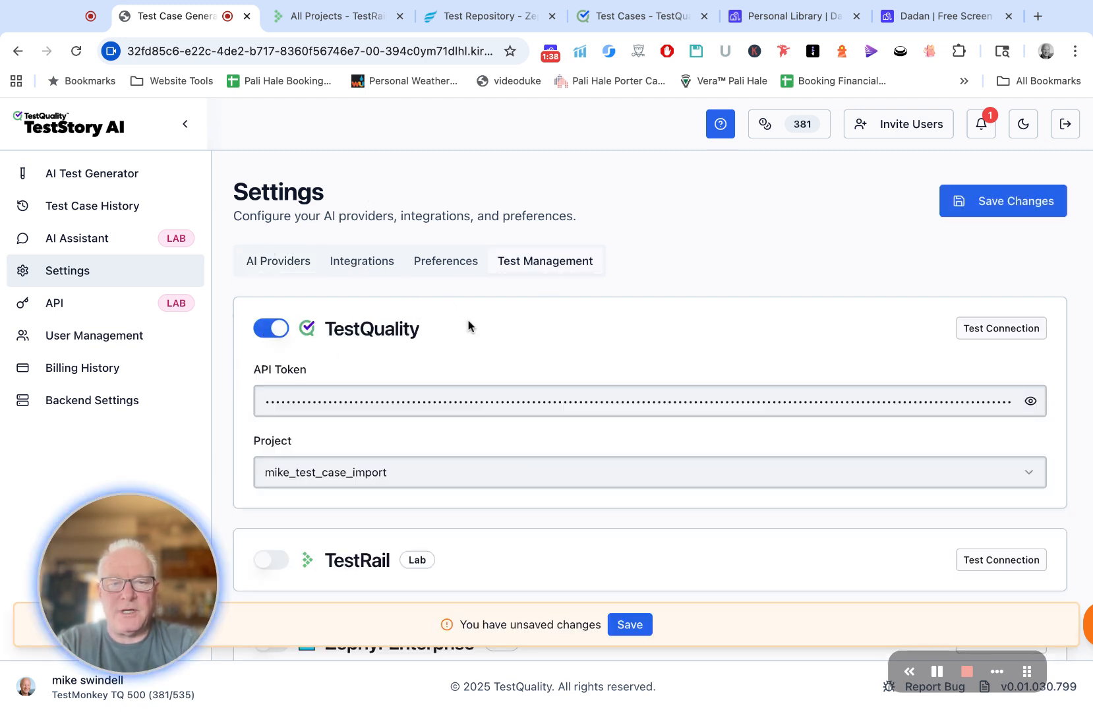
Step: Choose mike_test_case_import as the project for the TestQuality integration
{"action": "scroll", "coordinate": [470, 325], "scroll_direction": "down", "scroll_amount": 1}
{"action": "scroll", "coordinate": [469, 325], "scroll_direction": "down", "scroll_amount": 1}
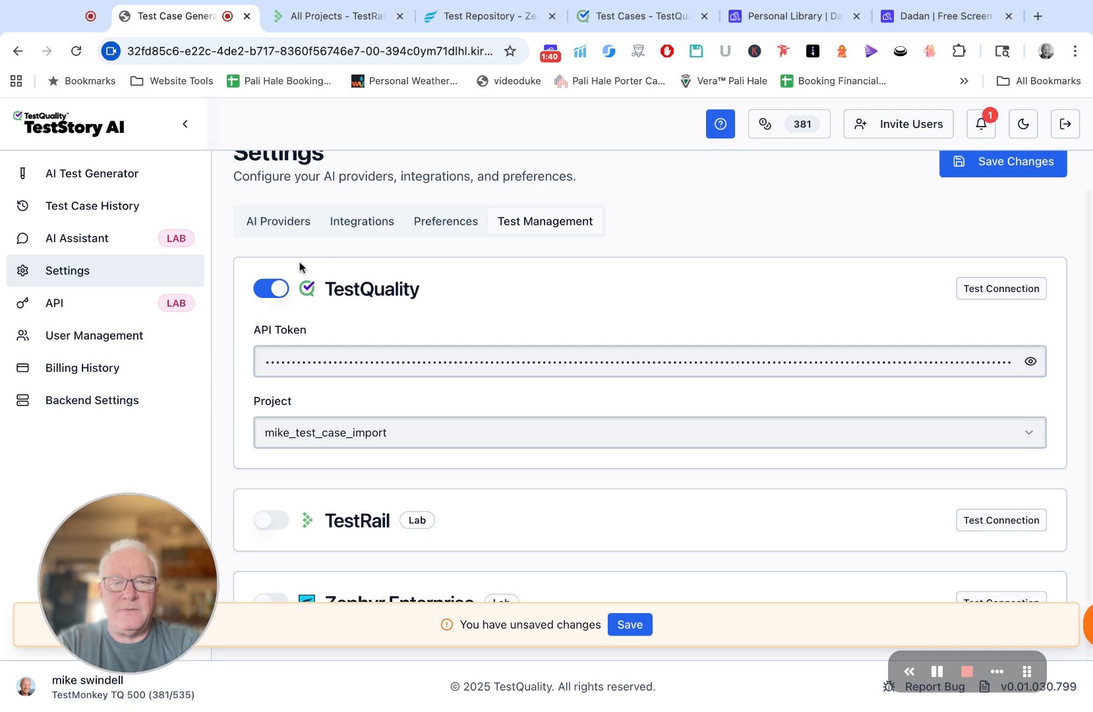
{"action": "double_click", "coordinate": [374, 363]}
{"action": "left_click", "coordinate": [500, 327]}
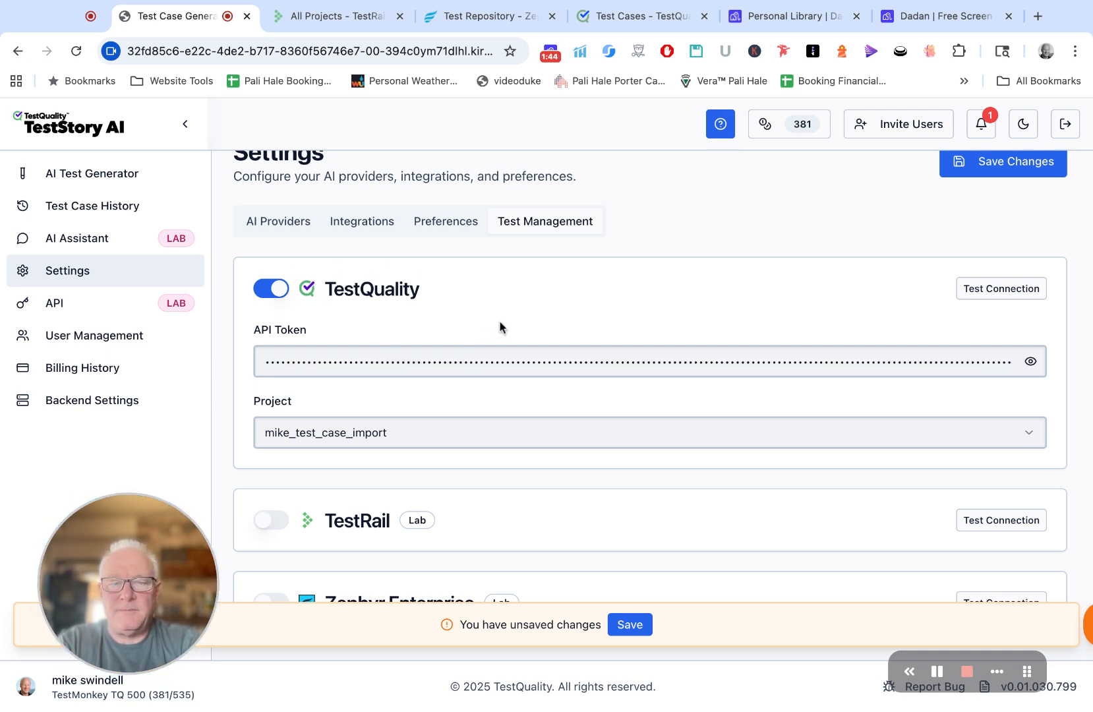
{"action": "left_click", "coordinate": [414, 439]}
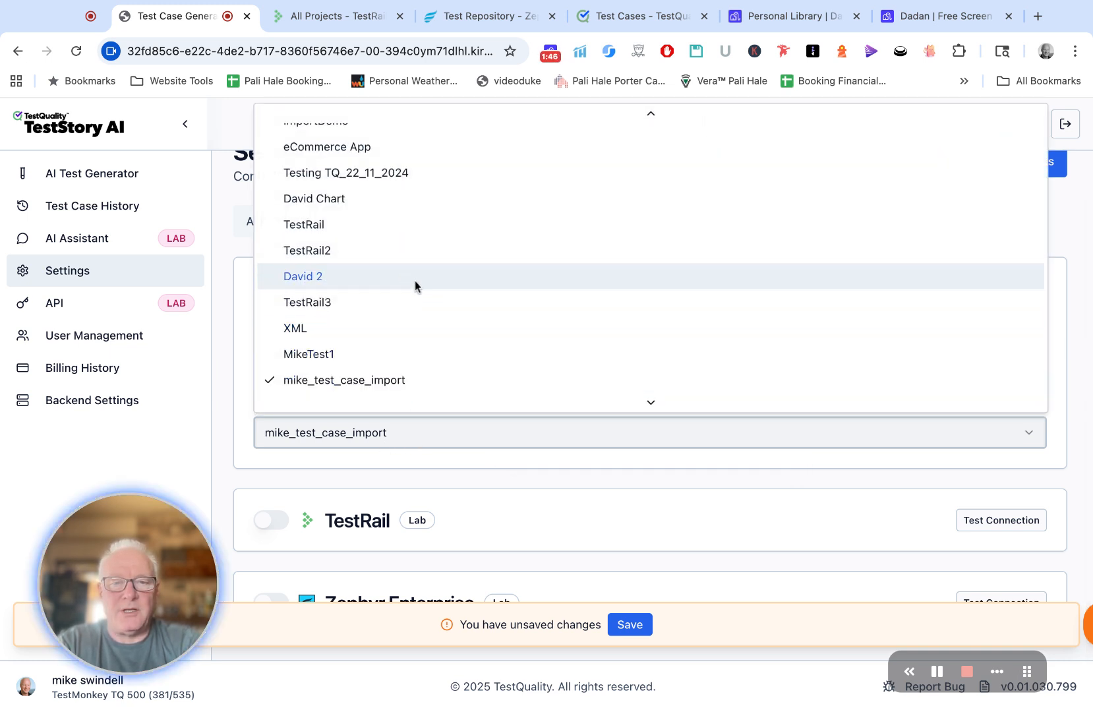
{"action": "scroll", "coordinate": [409, 356], "scroll_direction": "up", "scroll_amount": 3}
{"action": "scroll", "coordinate": [408, 356], "scroll_direction": "down", "scroll_amount": 5}
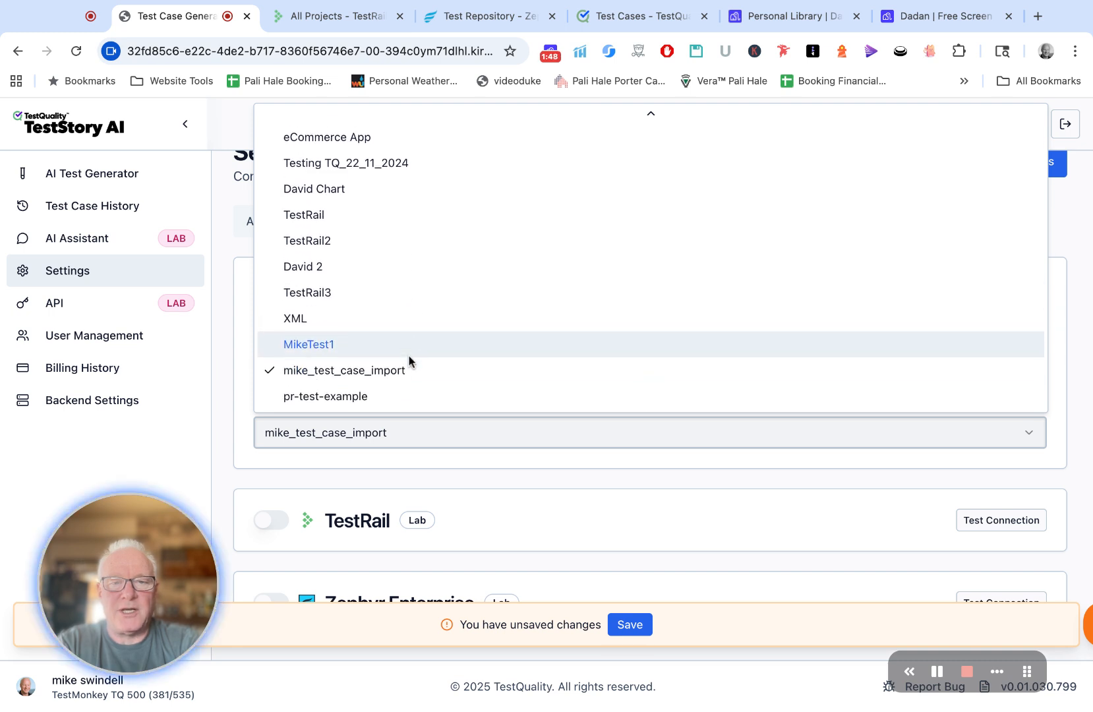
{"action": "left_click", "coordinate": [376, 370]}
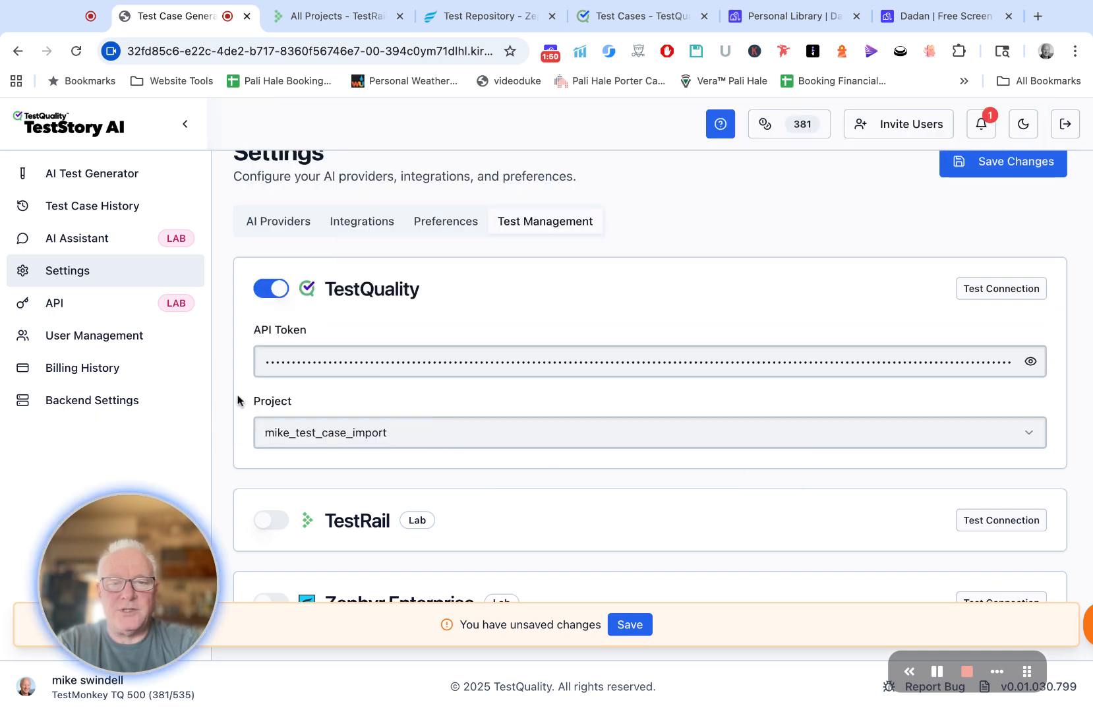
Step: Test the TestQuality connection and save the Test Management settings
{"action": "scroll", "coordinate": [677, 287], "scroll_direction": "up", "scroll_amount": 1}
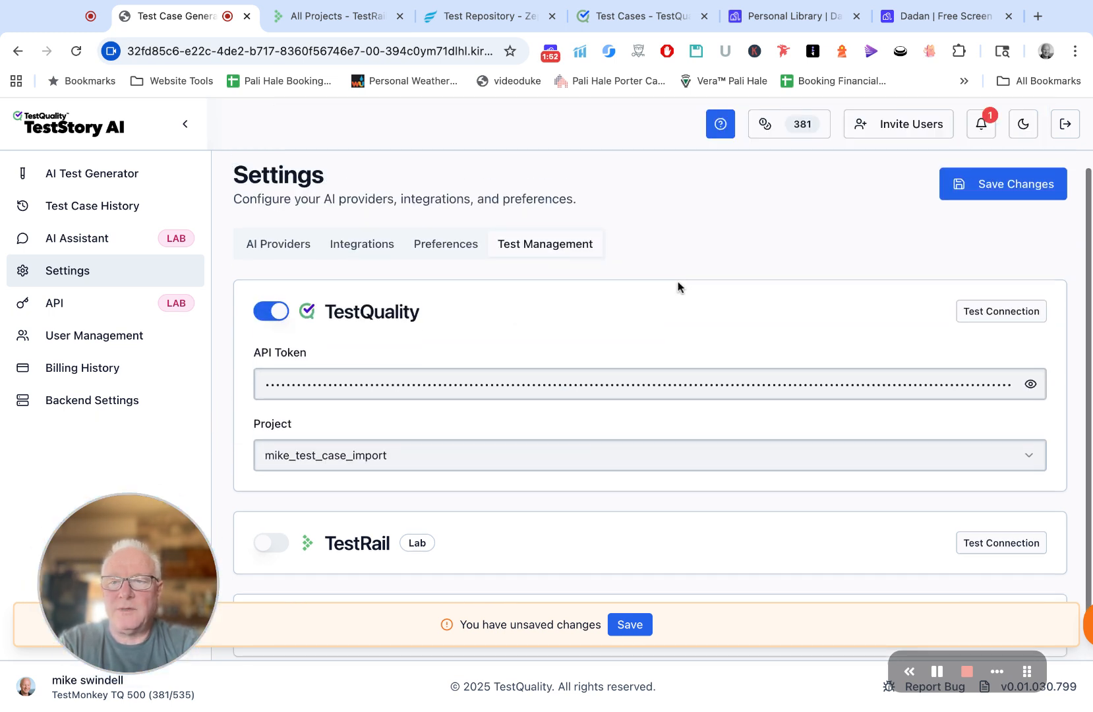
{"action": "left_click", "coordinate": [968, 315]}
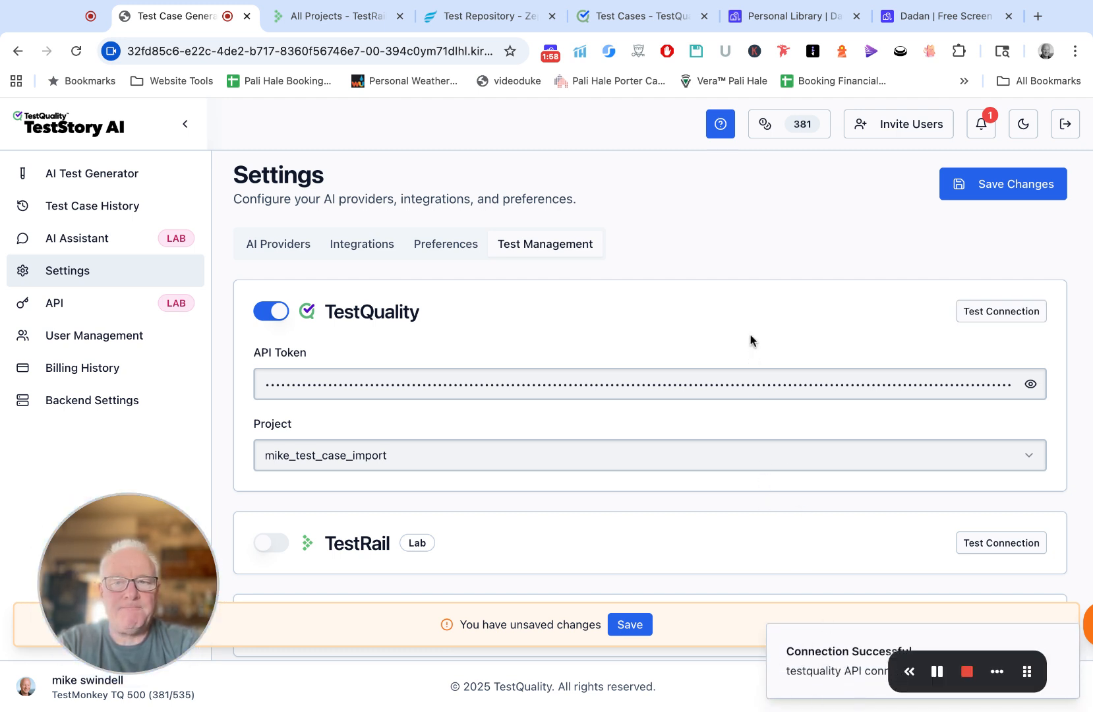
{"action": "left_click", "coordinate": [1001, 195]}
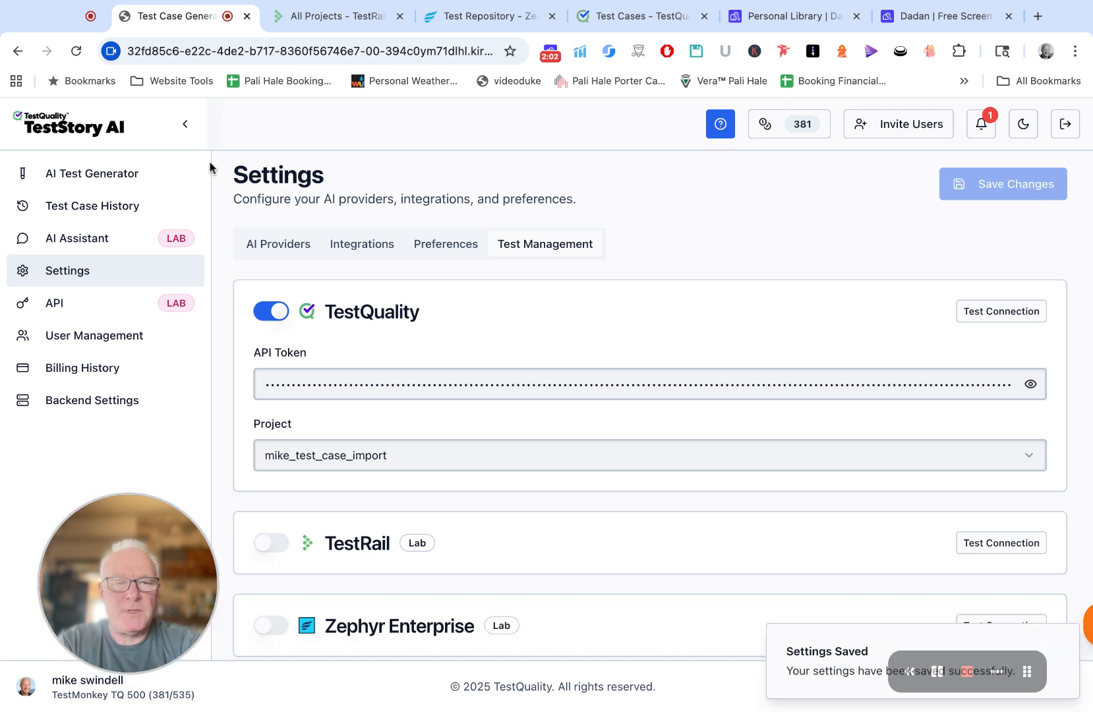
Step: Import the Linear issue "Add dark mode support to dashboard" into the AI Test Generator's story input
{"action": "left_click", "coordinate": [103, 175]}
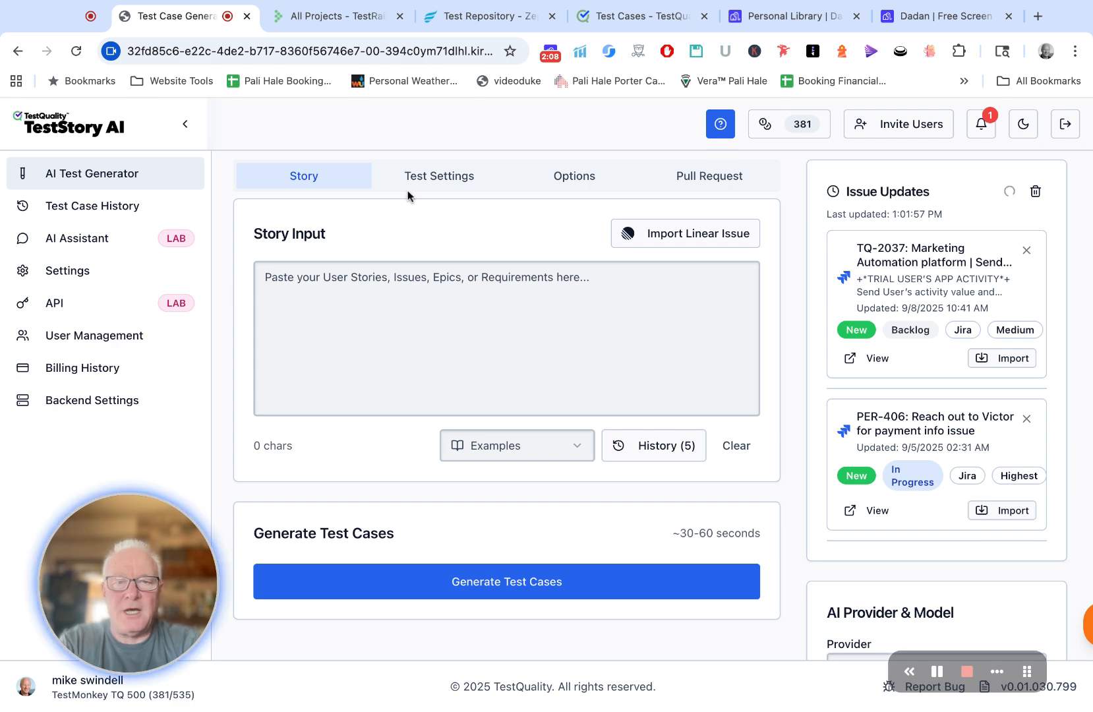
{"action": "left_click", "coordinate": [666, 238]}
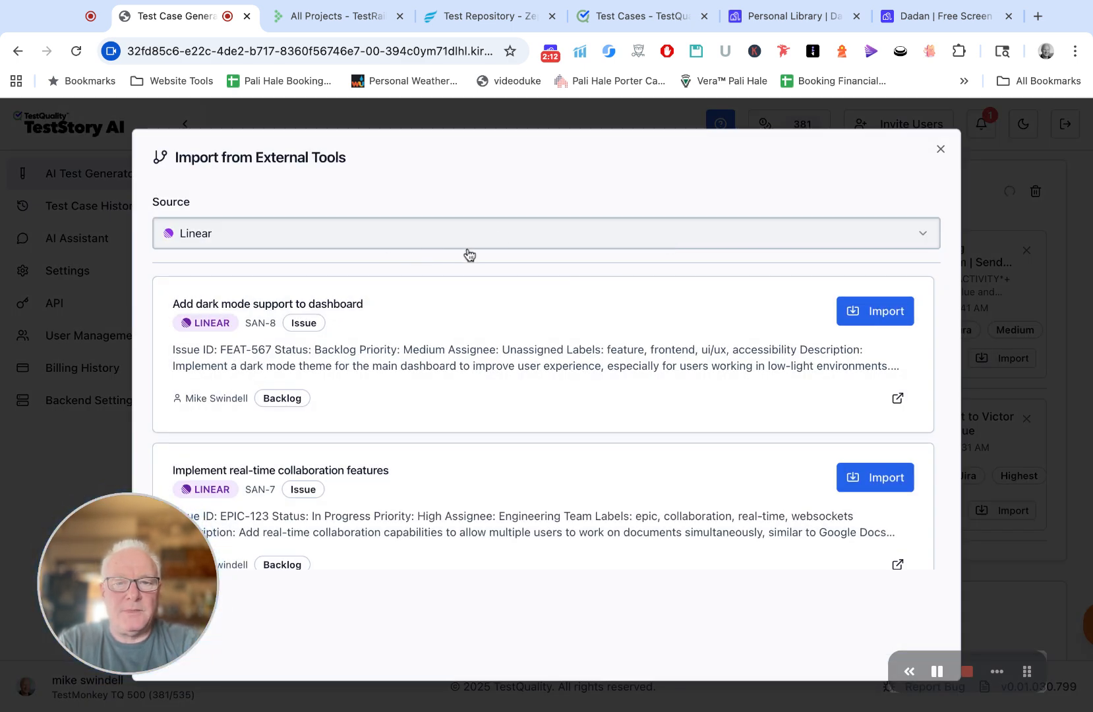
{"action": "scroll", "coordinate": [558, 343], "scroll_direction": "down", "scroll_amount": 3}
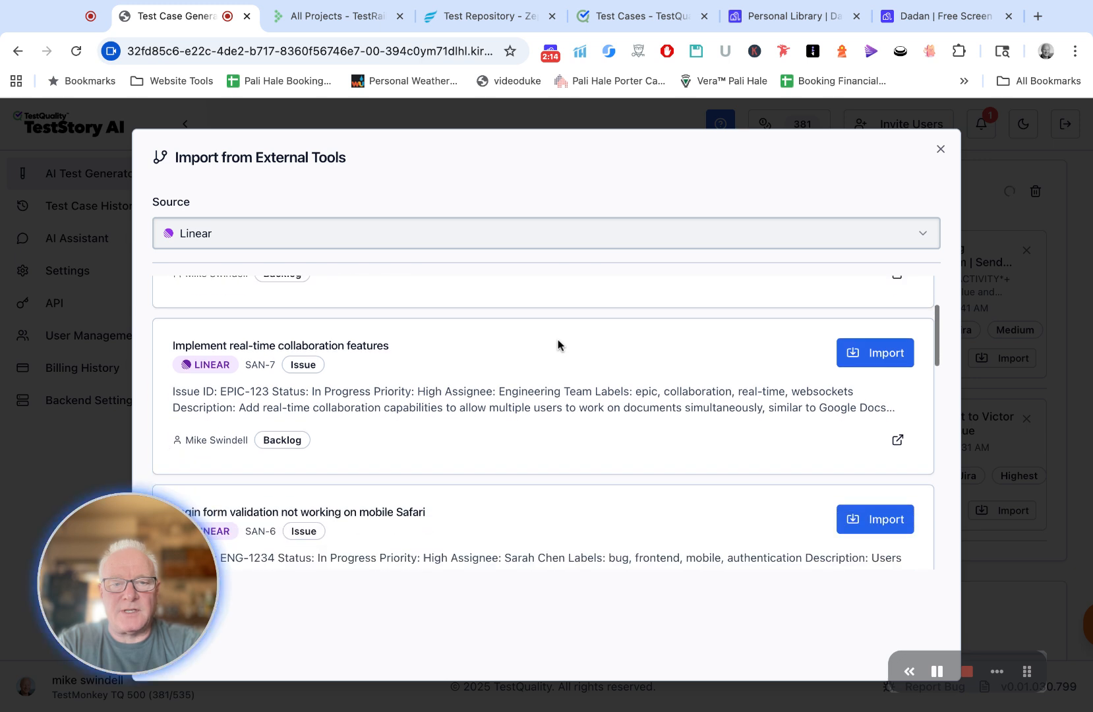
{"action": "scroll", "coordinate": [613, 323], "scroll_direction": "up", "scroll_amount": 2}
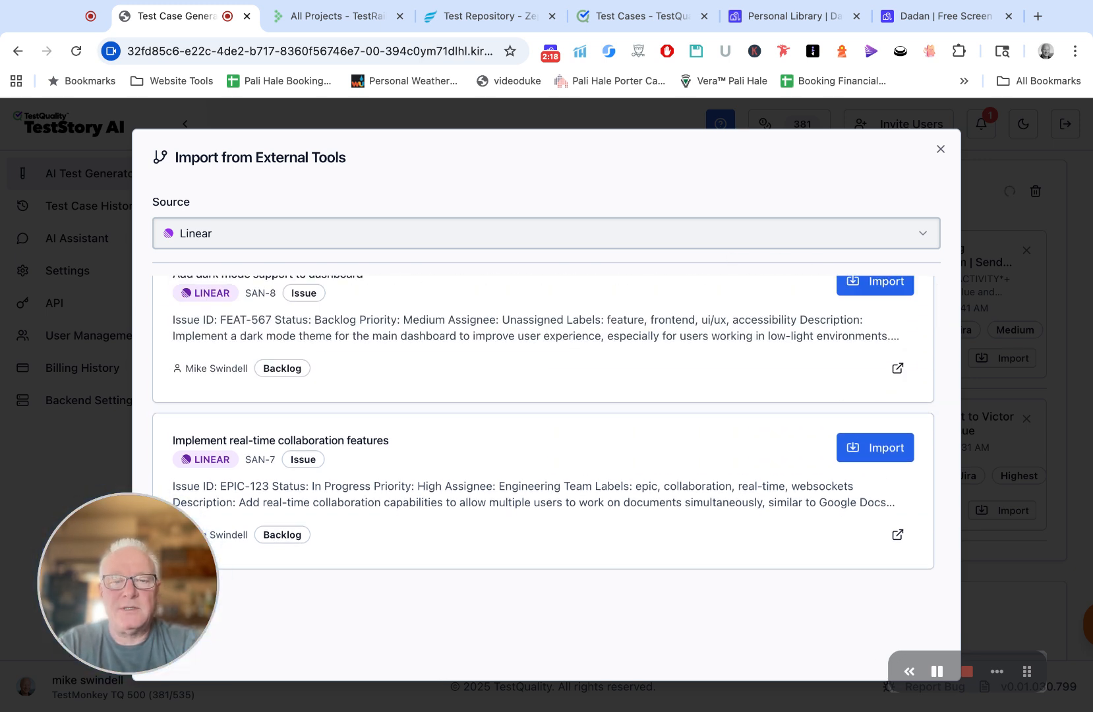
{"action": "scroll", "coordinate": [683, 383], "scroll_direction": "down", "scroll_amount": 1}
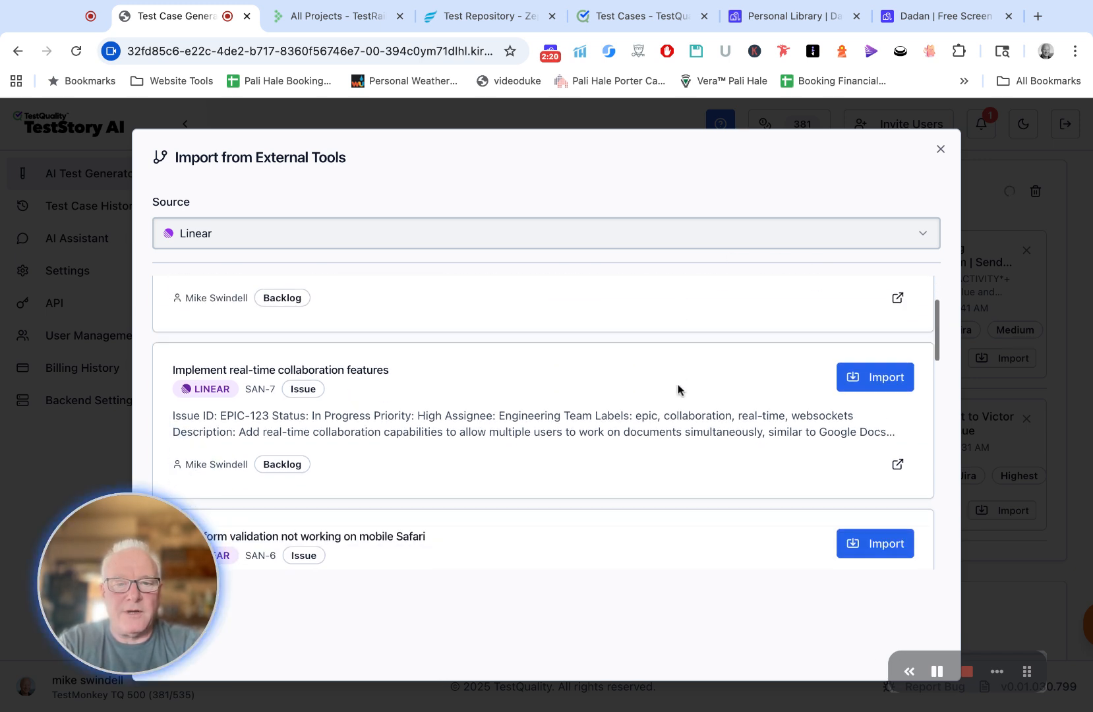
{"action": "scroll", "coordinate": [679, 385], "scroll_direction": "up", "scroll_amount": 2}
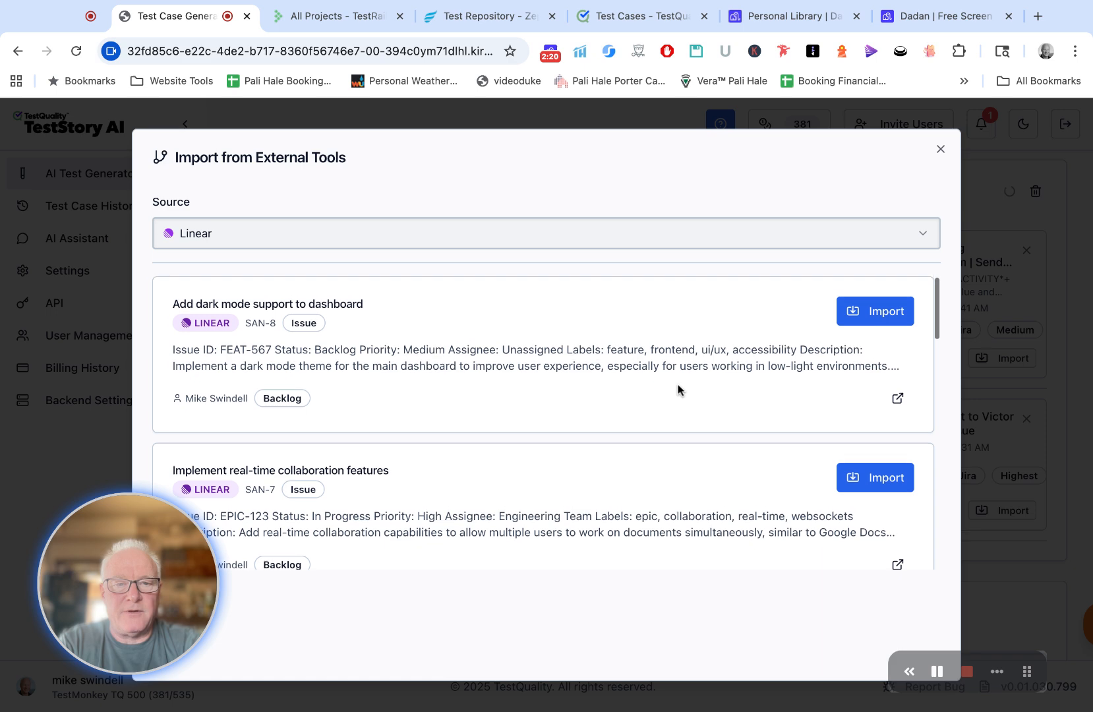
{"action": "left_click", "coordinate": [874, 315]}
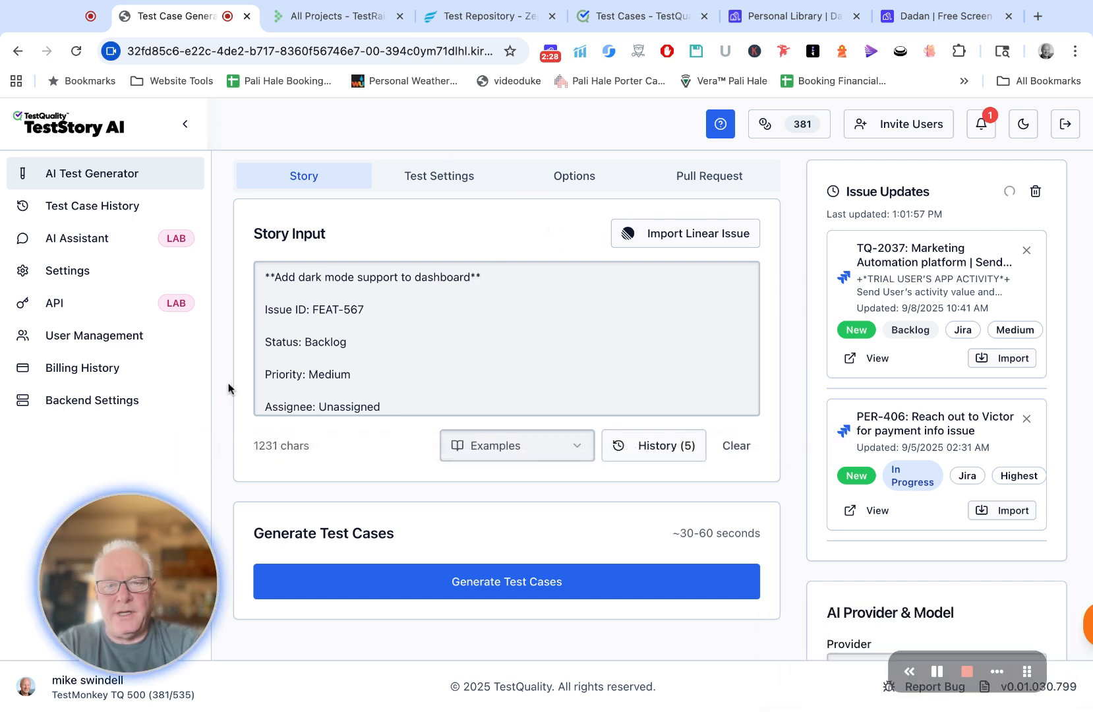
{"action": "scroll", "coordinate": [363, 389], "scroll_direction": "down", "scroll_amount": 5}
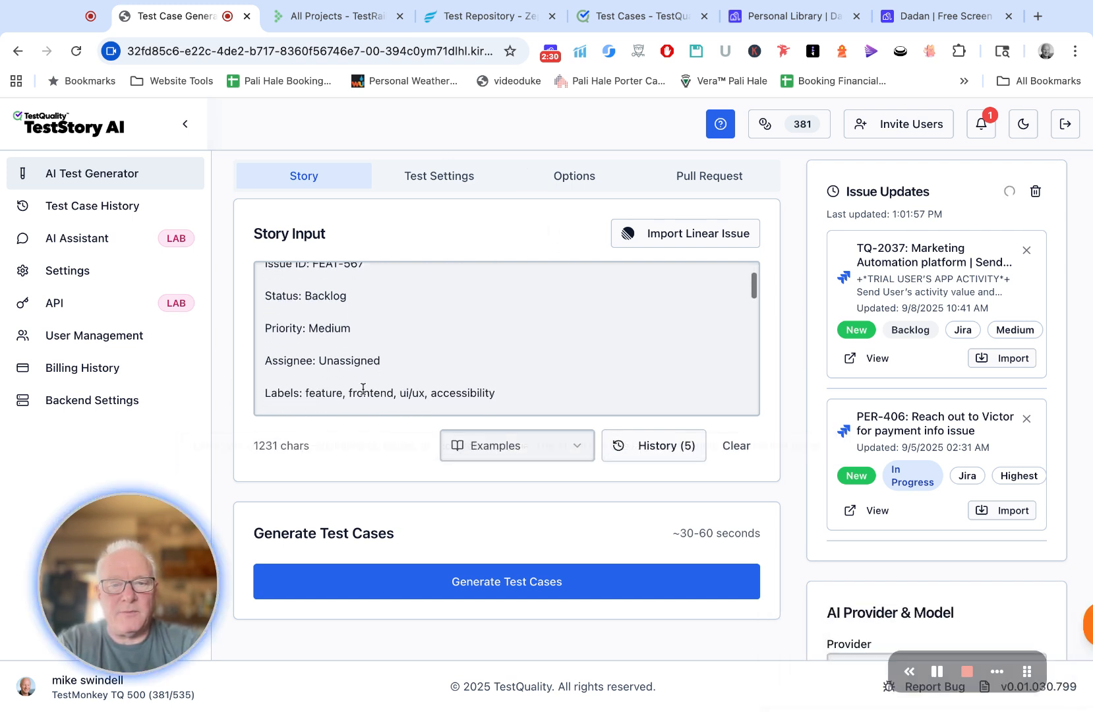
Step: Review the imported dark mode issue text in the story input, including its labels, description and user story
{"action": "scroll", "coordinate": [506, 338], "scroll_direction": "down", "scroll_amount": 10}
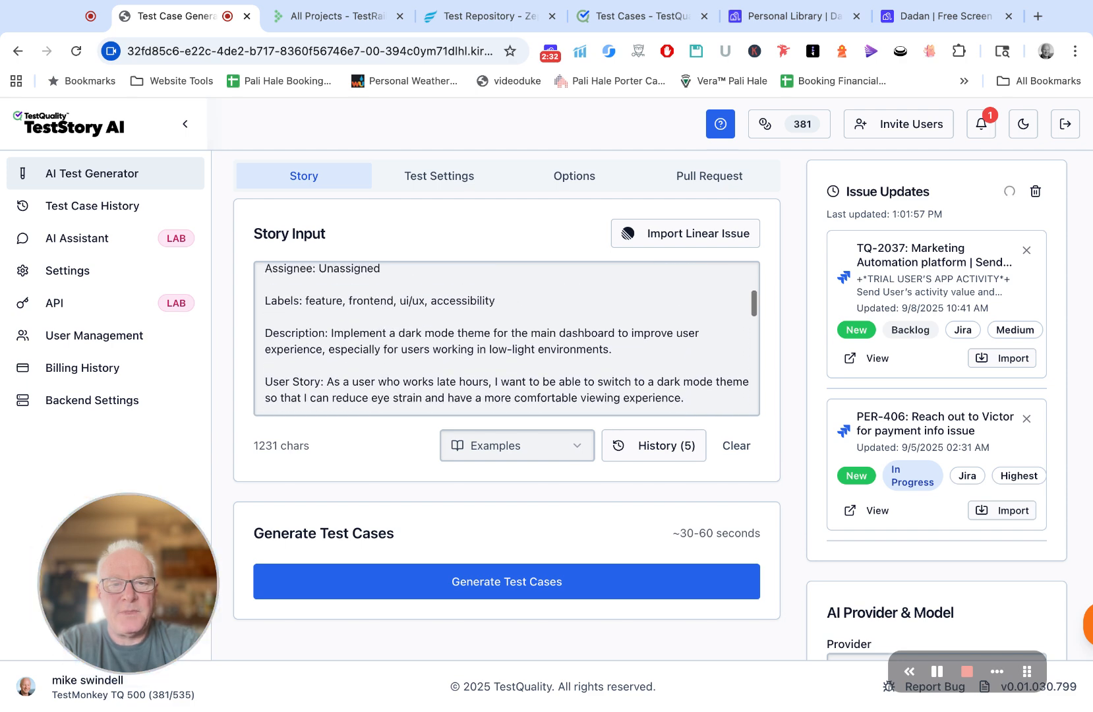
{"action": "scroll", "coordinate": [300, 402], "scroll_direction": "up", "scroll_amount": 15}
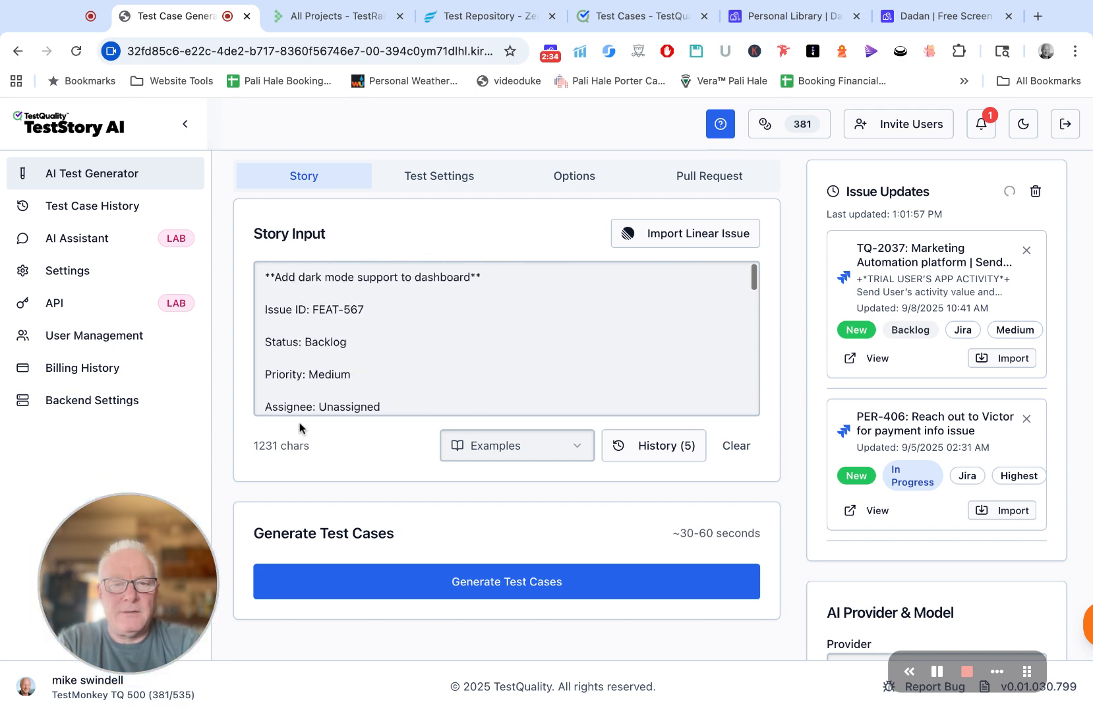
{"action": "scroll", "coordinate": [230, 447], "scroll_direction": "down", "scroll_amount": 1}
{"action": "scroll", "coordinate": [229, 446], "scroll_direction": "up", "scroll_amount": 2}
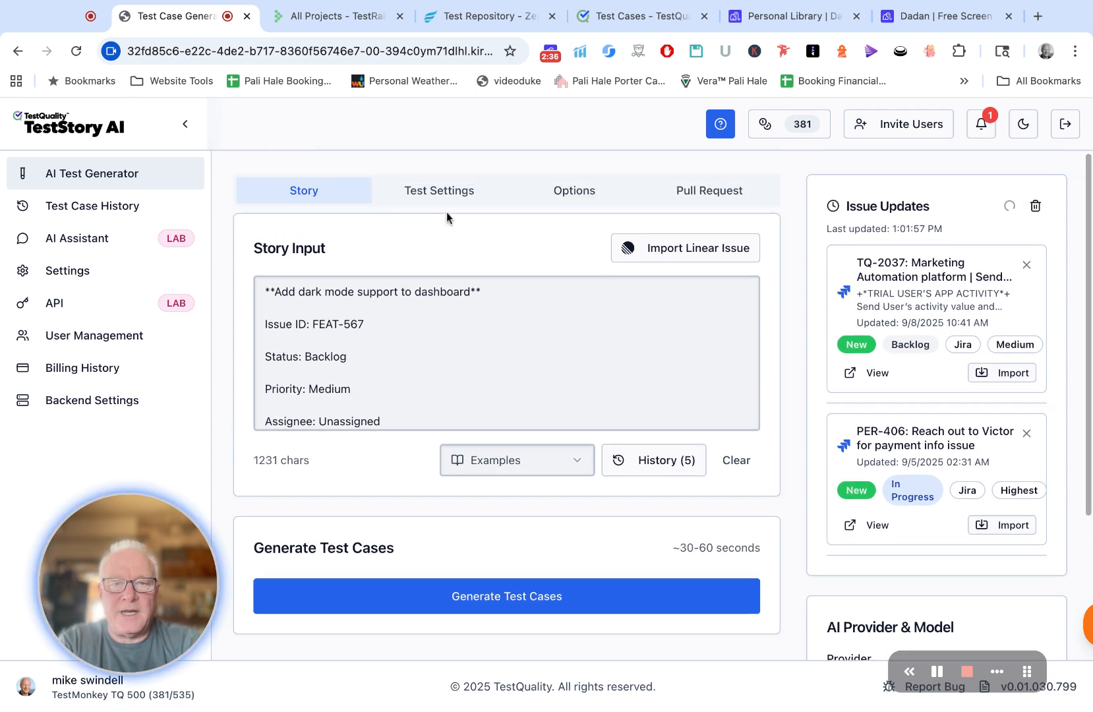
Step: Open the test settings and examine the available preset packs without choosing one
{"action": "left_click", "coordinate": [446, 191]}
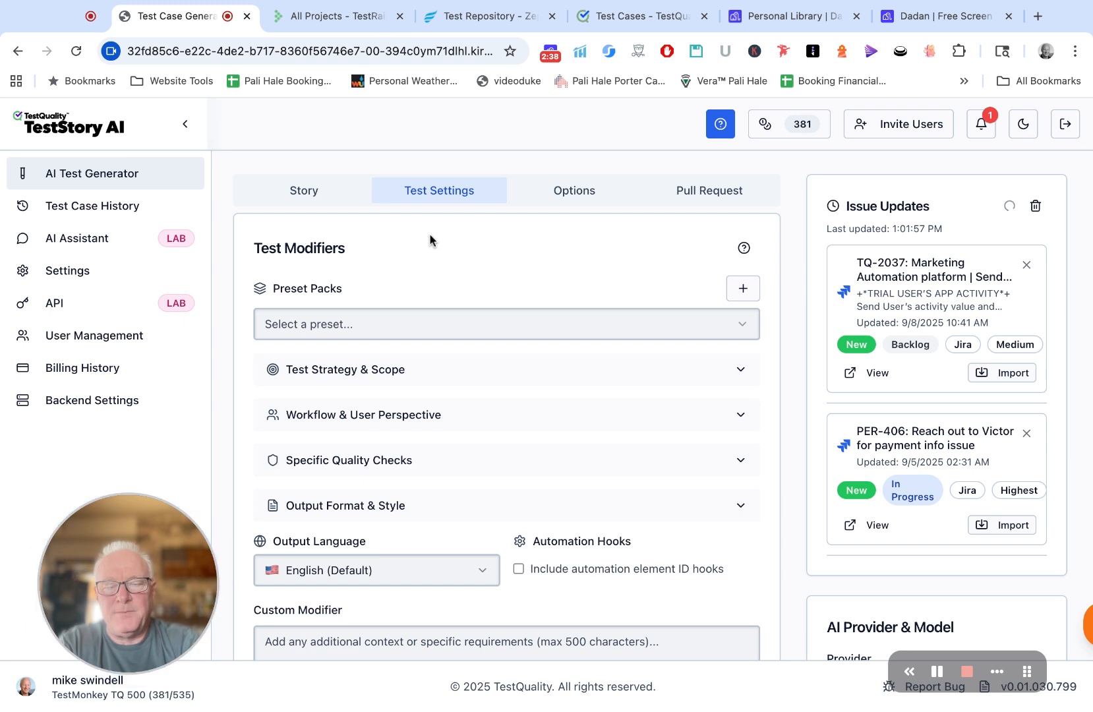
{"action": "left_click", "coordinate": [400, 328]}
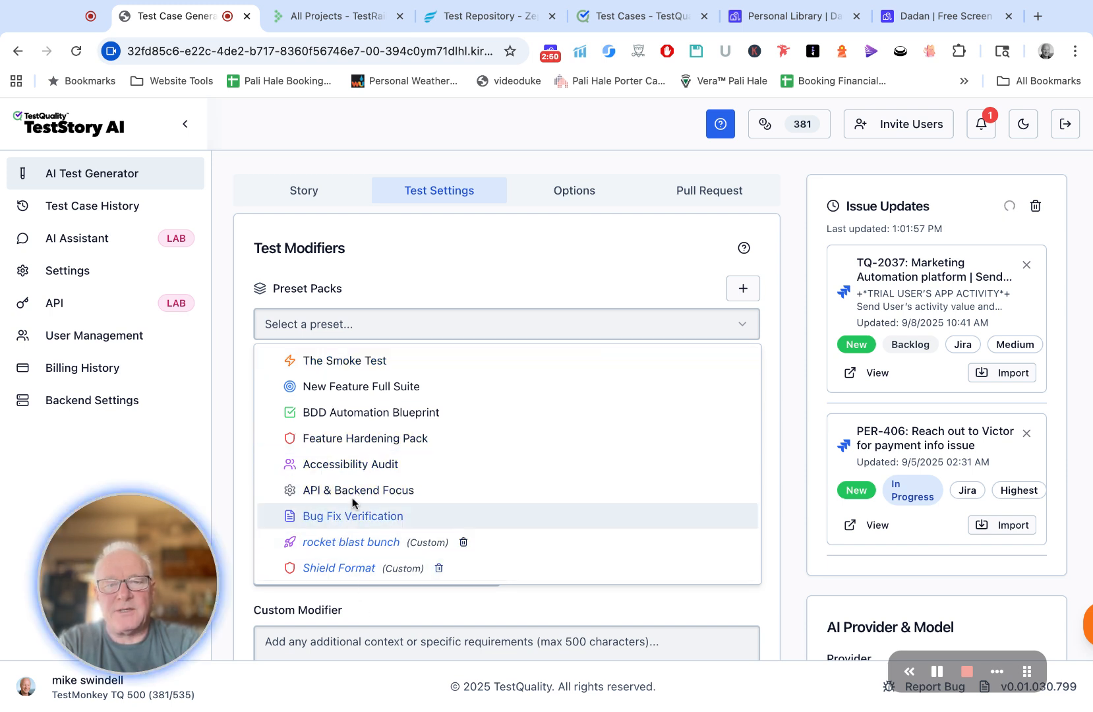
{"action": "left_click", "coordinate": [412, 292]}
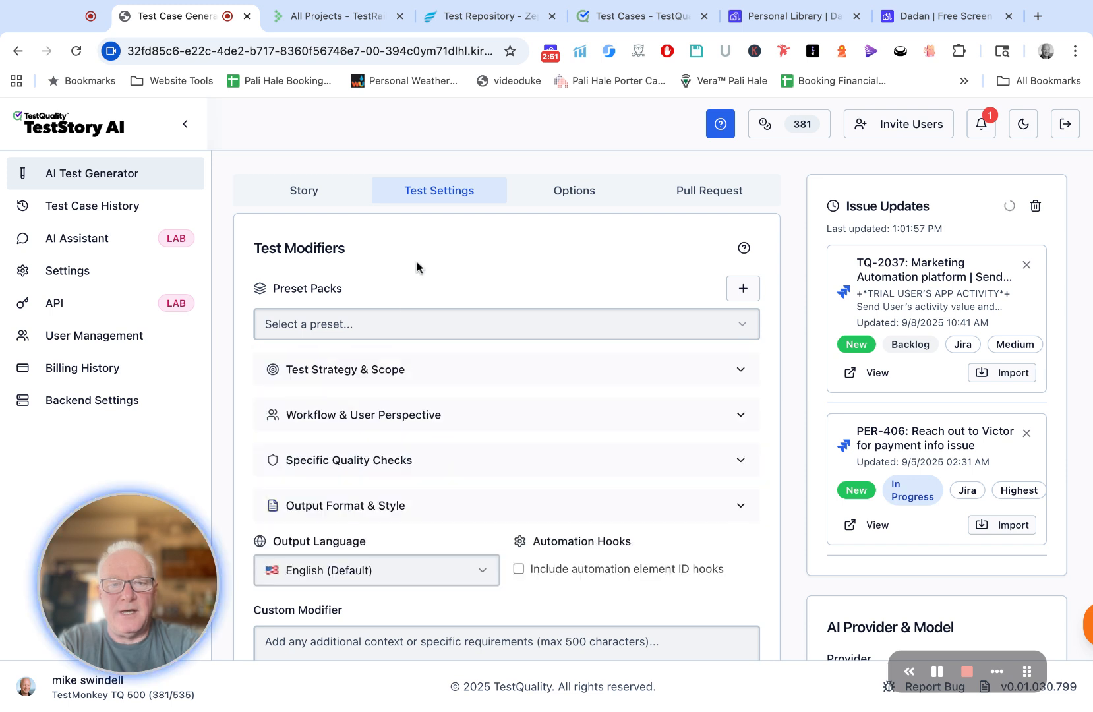
Step: Set the Test Strategy & Scope modifier to Happy Path
{"action": "left_click", "coordinate": [384, 374]}
{"action": "scroll", "coordinate": [414, 371], "scroll_direction": "down", "scroll_amount": 2}
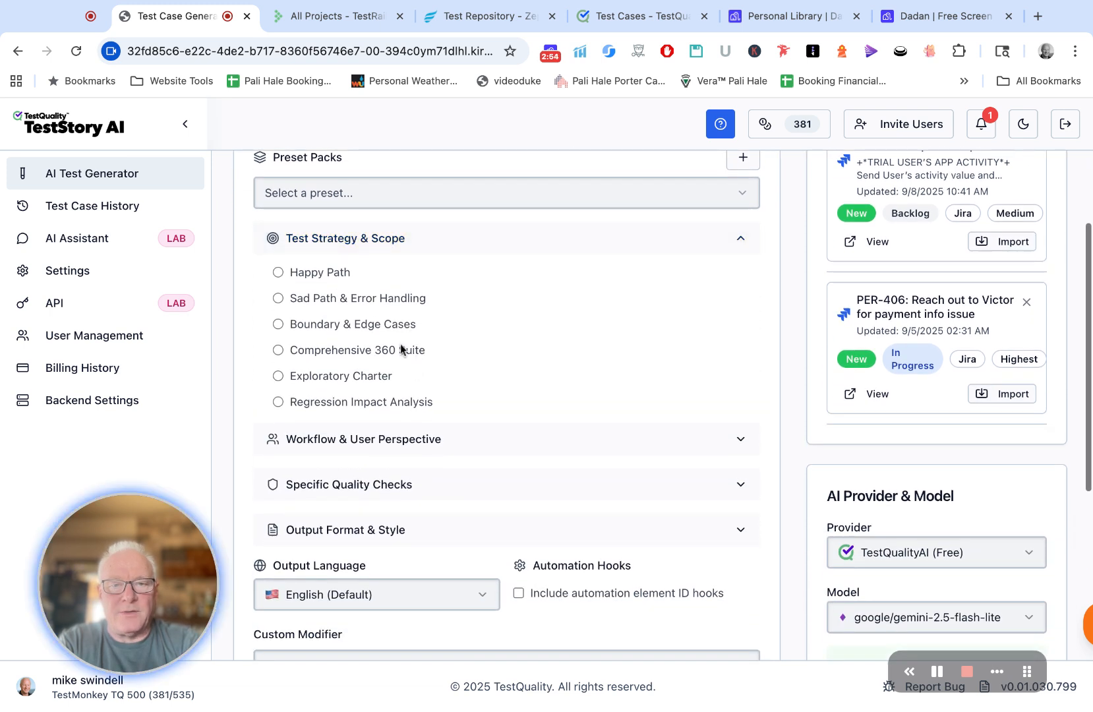
{"action": "left_click", "coordinate": [315, 300]}
{"action": "left_click", "coordinate": [339, 240]}
{"action": "left_click", "coordinate": [323, 274]}
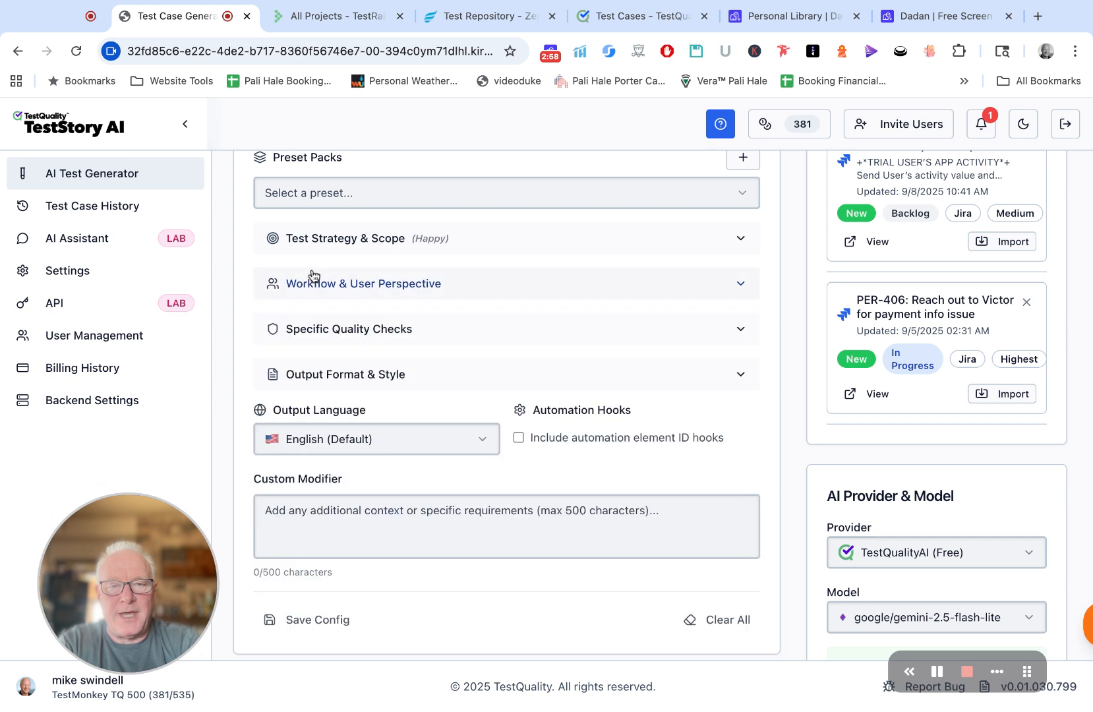
Step: Enable End-to-End User Journey and First-Time User Experience under the Workflow & User Perspective modifiers
{"action": "left_click", "coordinate": [344, 284]}
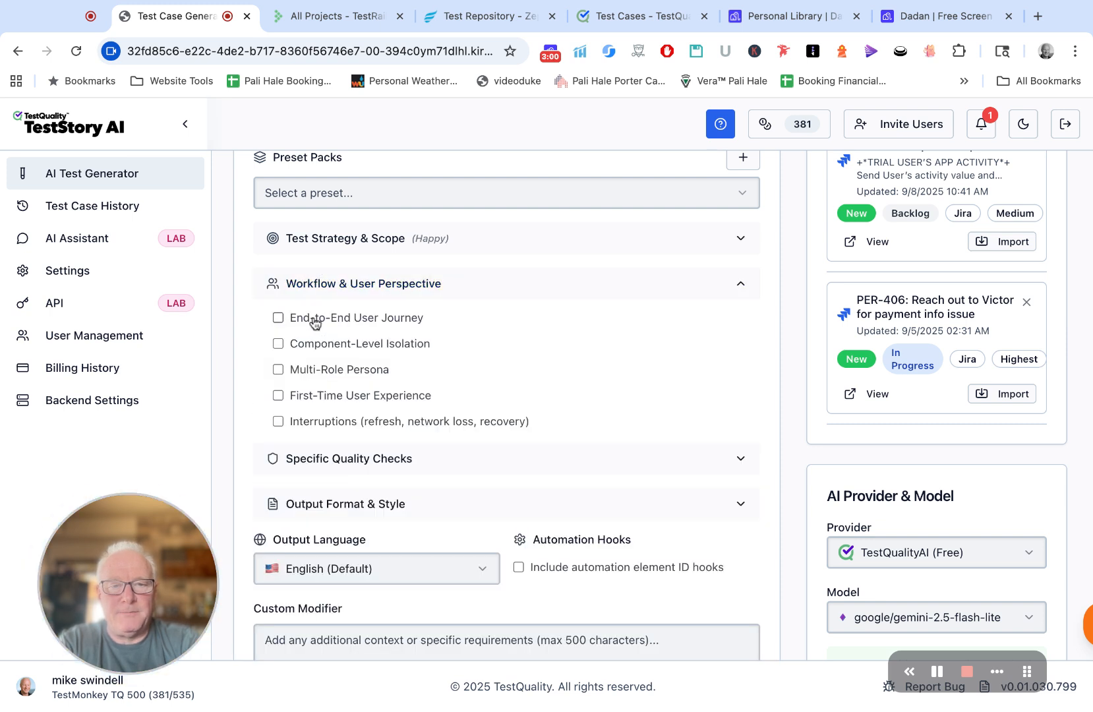
{"action": "left_click", "coordinate": [304, 323]}
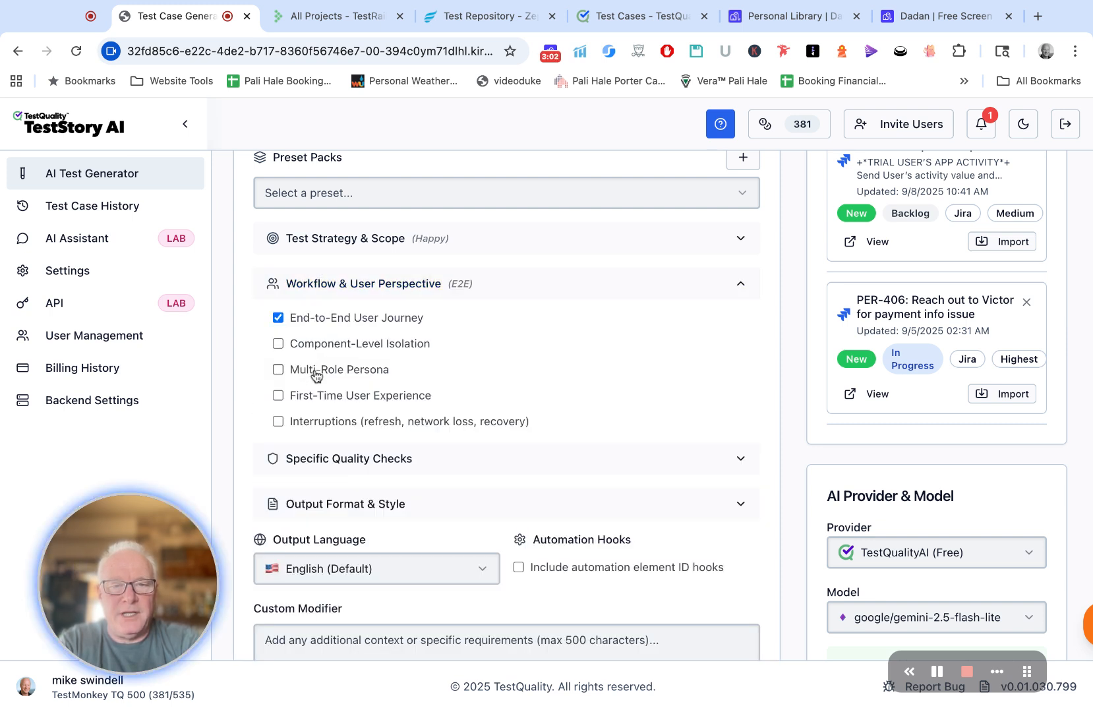
{"action": "left_click", "coordinate": [361, 395]}
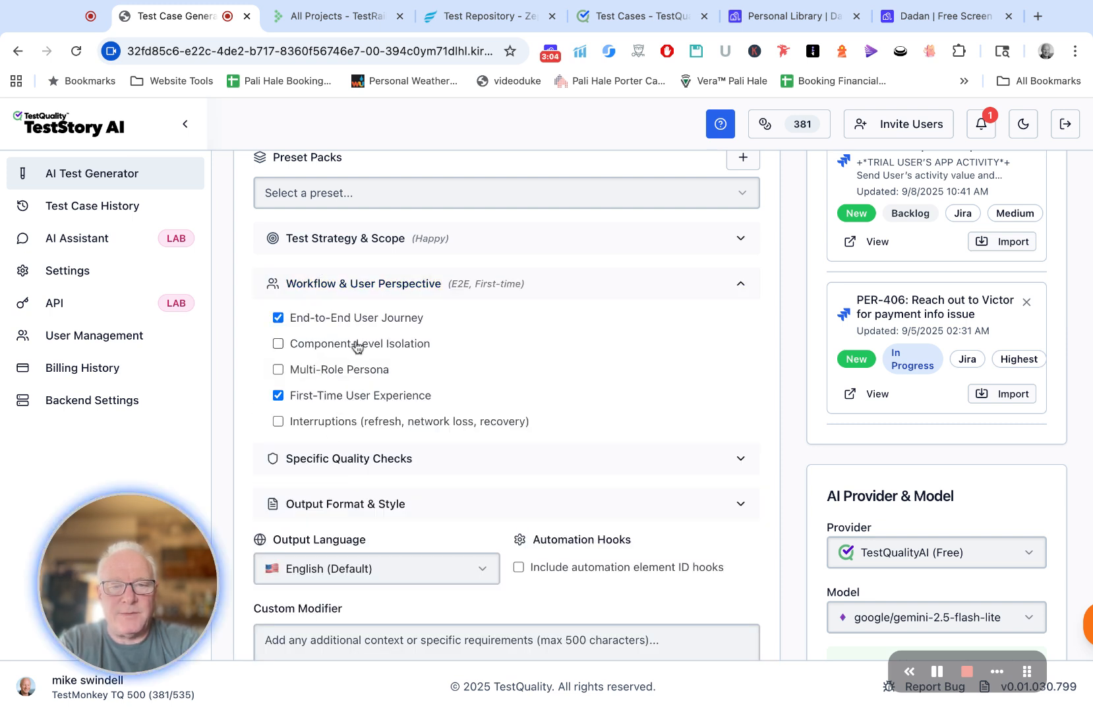
Step: Enable Accessibility (a11y) and Security under the Specific Quality Checks modifiers
{"action": "scroll", "coordinate": [359, 421], "scroll_direction": "down", "scroll_amount": 1}
{"action": "left_click", "coordinate": [363, 422]}
{"action": "left_click", "coordinate": [335, 452]}
{"action": "scroll", "coordinate": [361, 479], "scroll_direction": "down", "scroll_amount": 3}
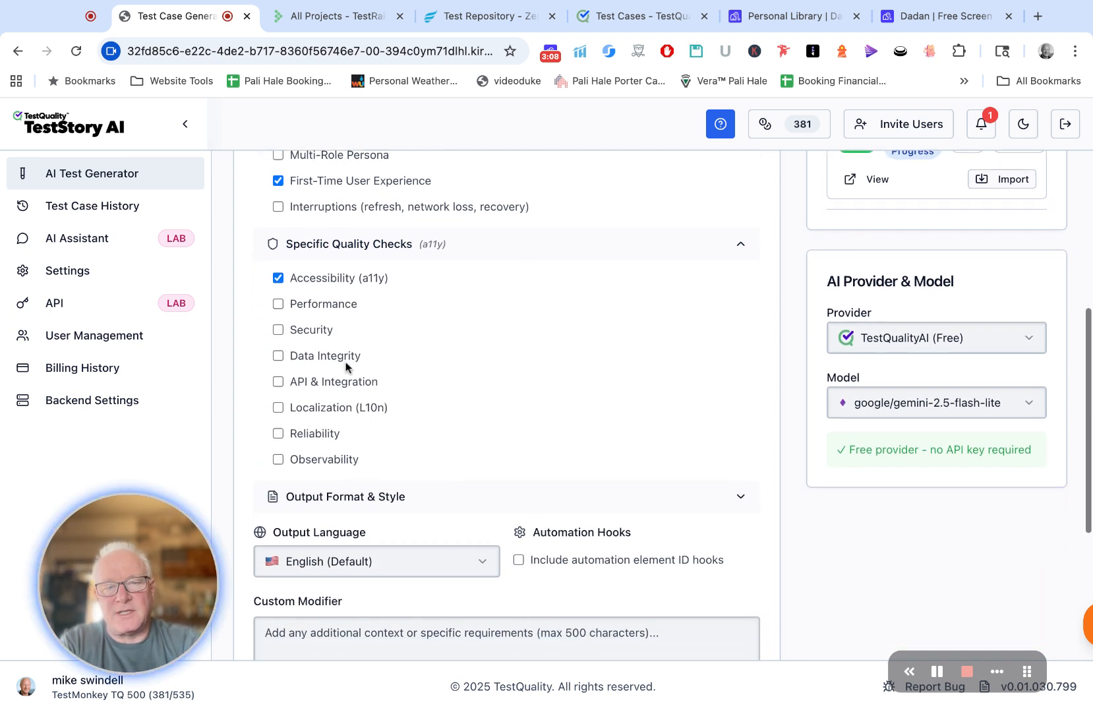
{"action": "left_click", "coordinate": [315, 336]}
Step: Set the Output Format & Style modifier to Verbose Steps
{"action": "scroll", "coordinate": [366, 364], "scroll_direction": "down", "scroll_amount": 3}
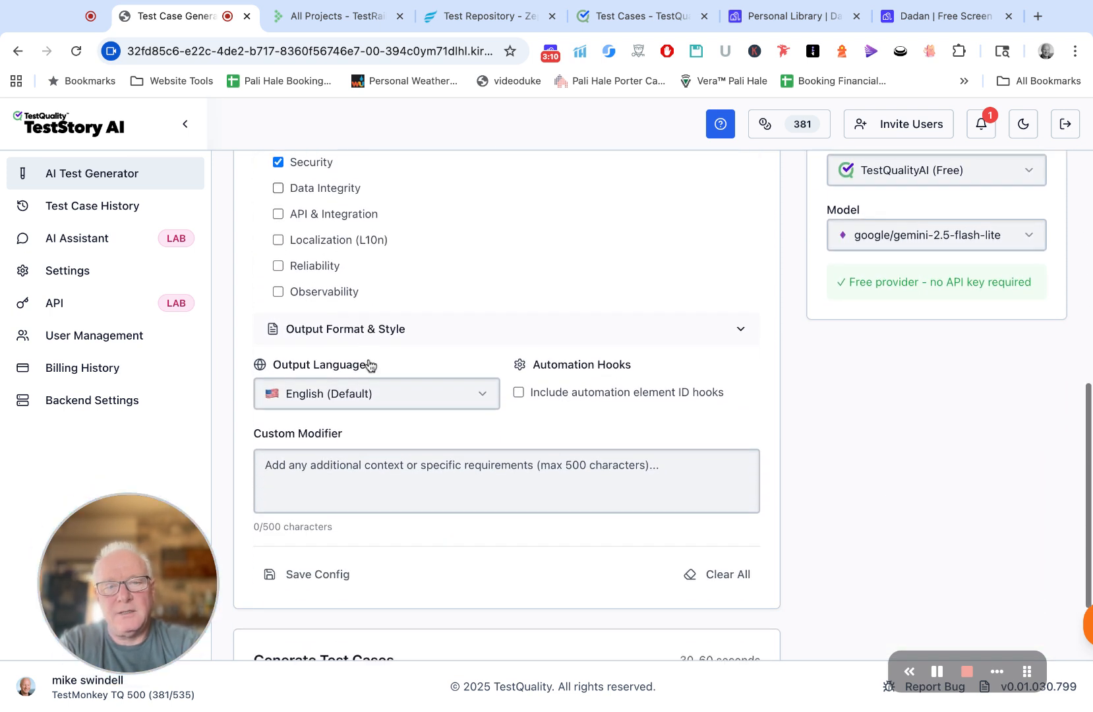
{"action": "left_click", "coordinate": [327, 329]}
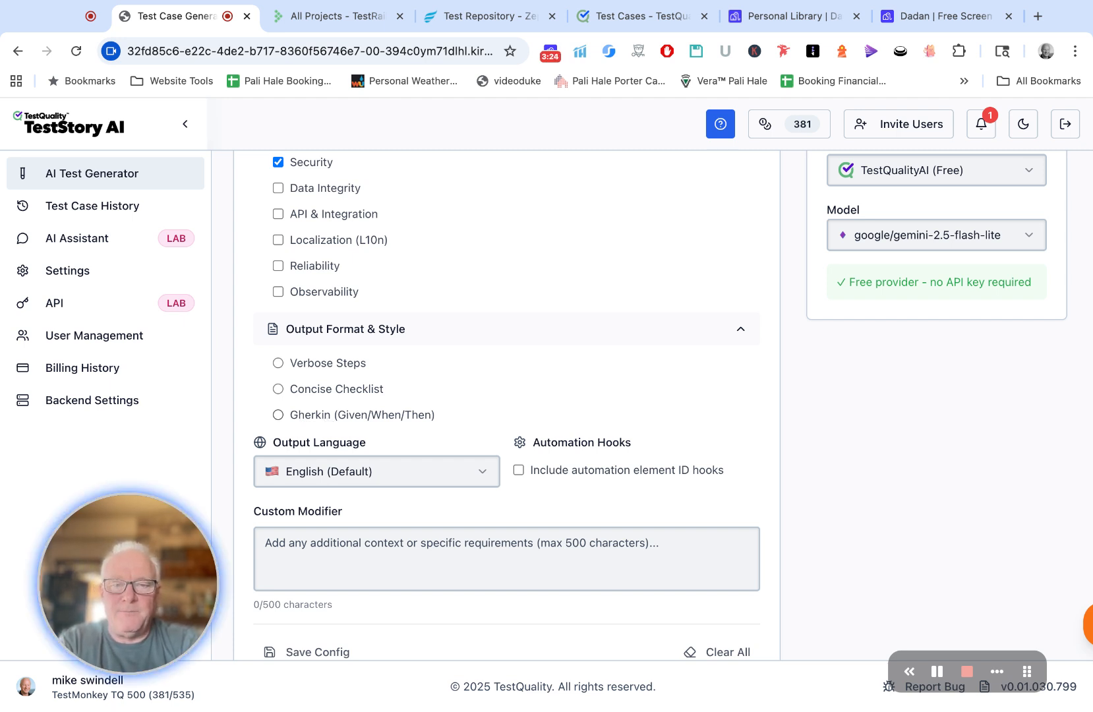
{"action": "left_click", "coordinate": [319, 363]}
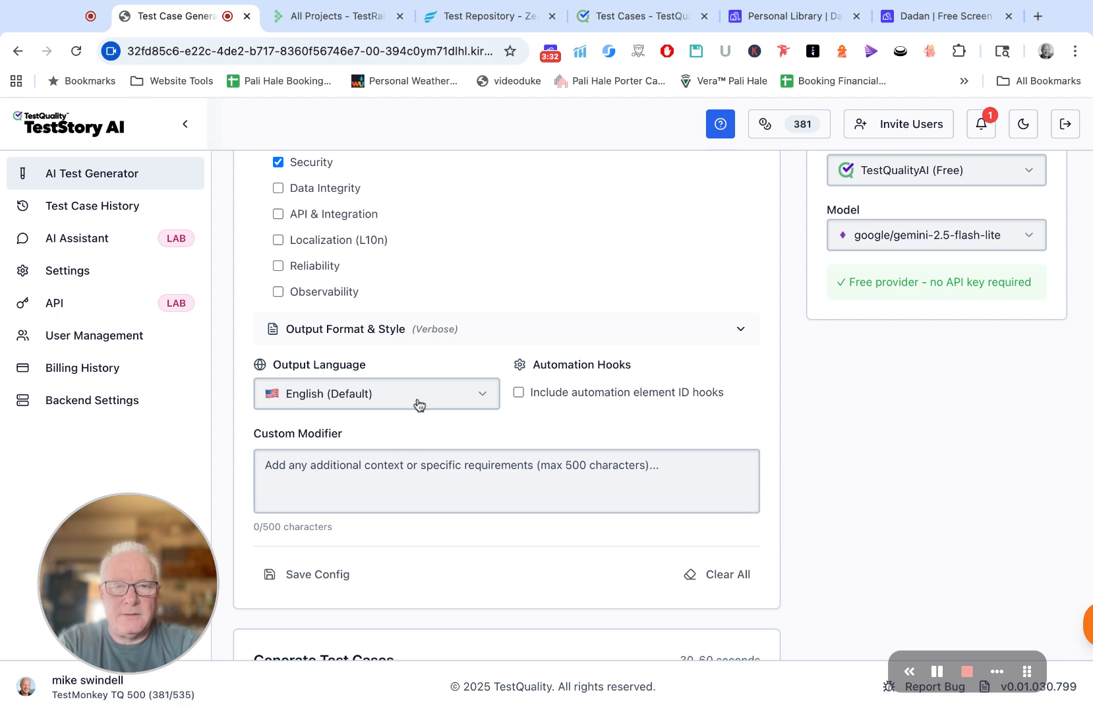
Step: Examine the test generation options and the pull request description setting
{"action": "scroll", "coordinate": [414, 408], "scroll_direction": "up", "scroll_amount": 10}
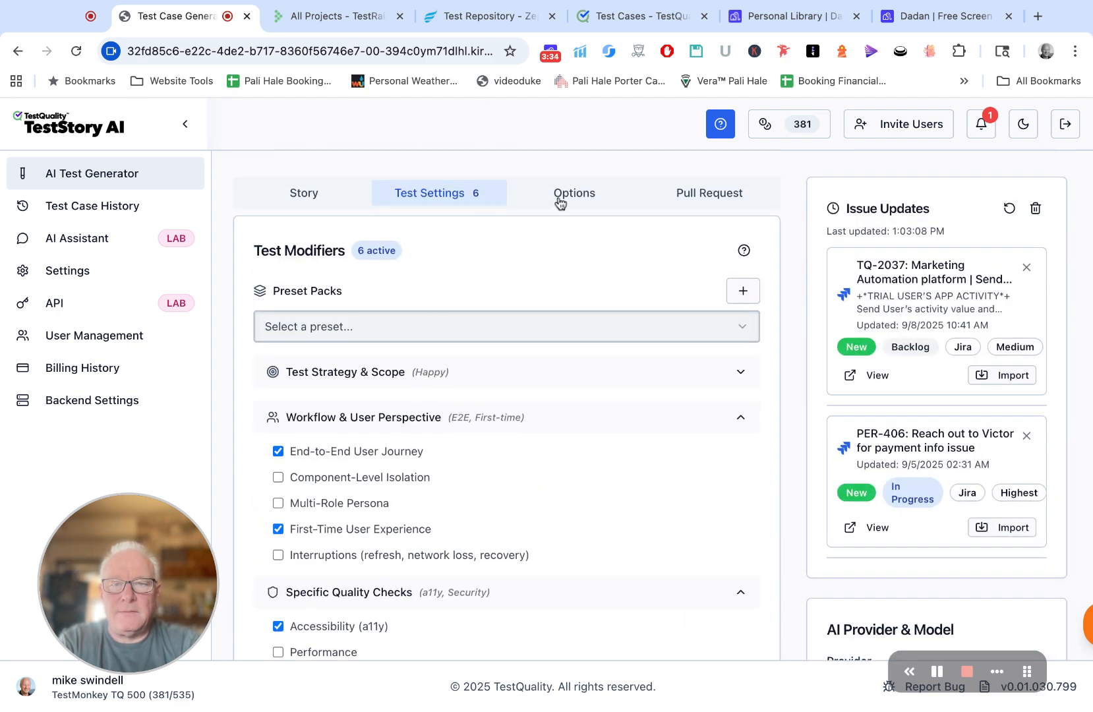
{"action": "left_click", "coordinate": [560, 201]}
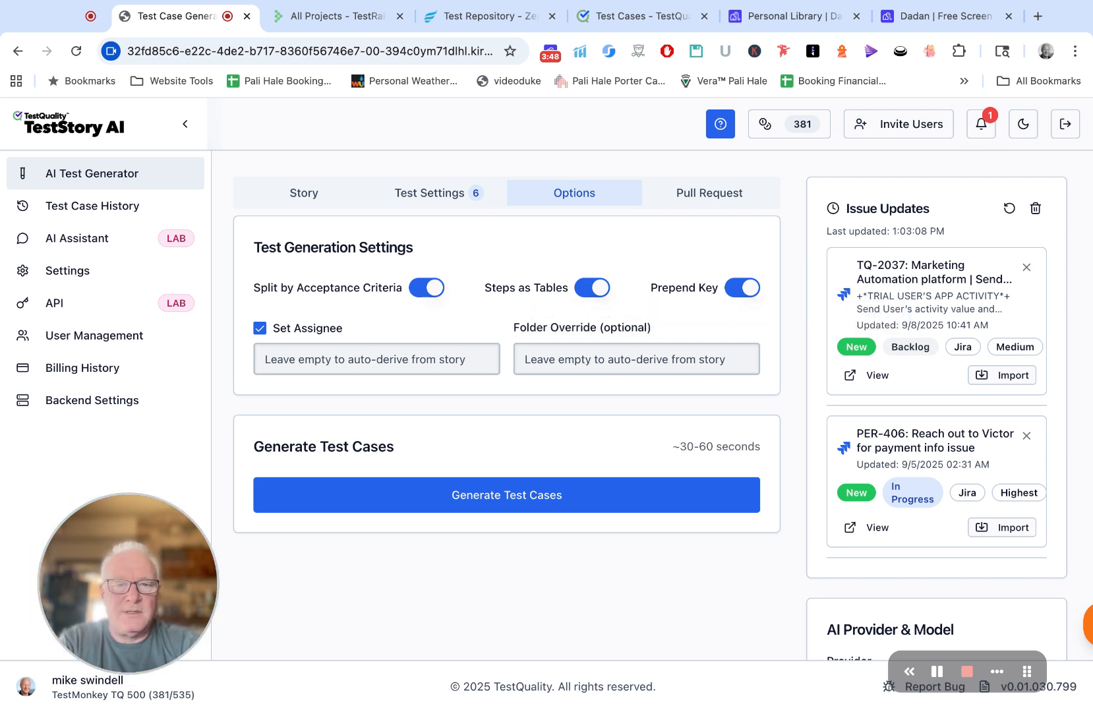
{"action": "left_click", "coordinate": [698, 207]}
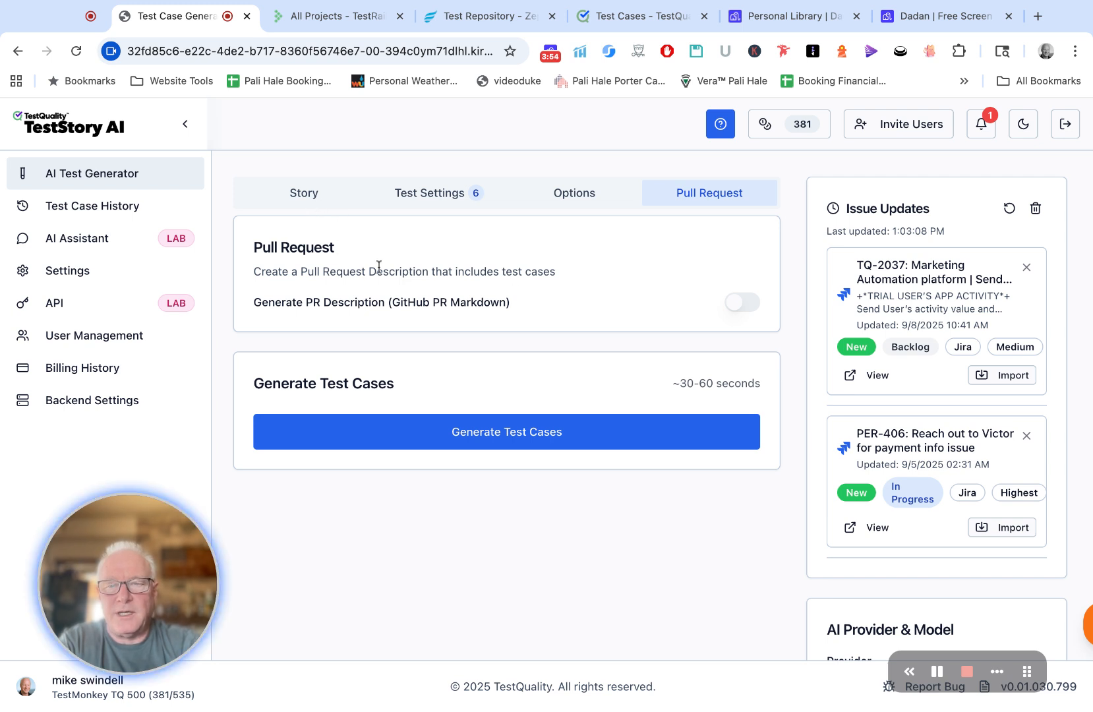
Step: Return to the story input and generate test cases from the imported dark mode issue
{"action": "left_click", "coordinate": [318, 194]}
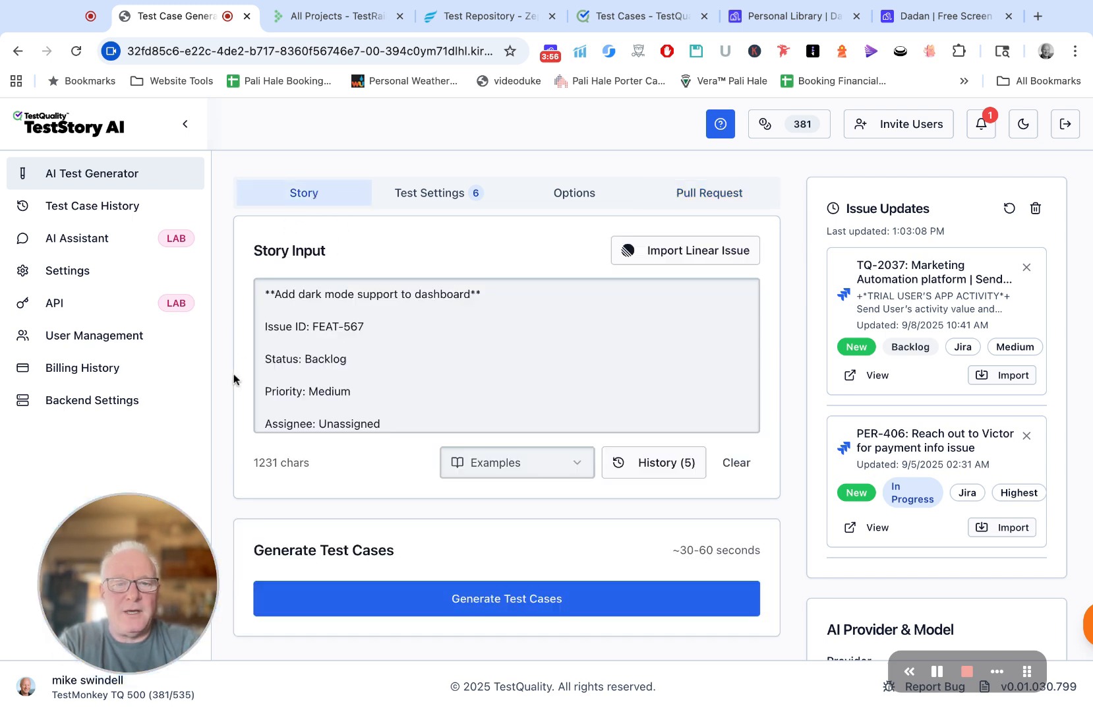
{"action": "scroll", "coordinate": [240, 395], "scroll_direction": "down", "scroll_amount": 2}
{"action": "left_click", "coordinate": [442, 541]}
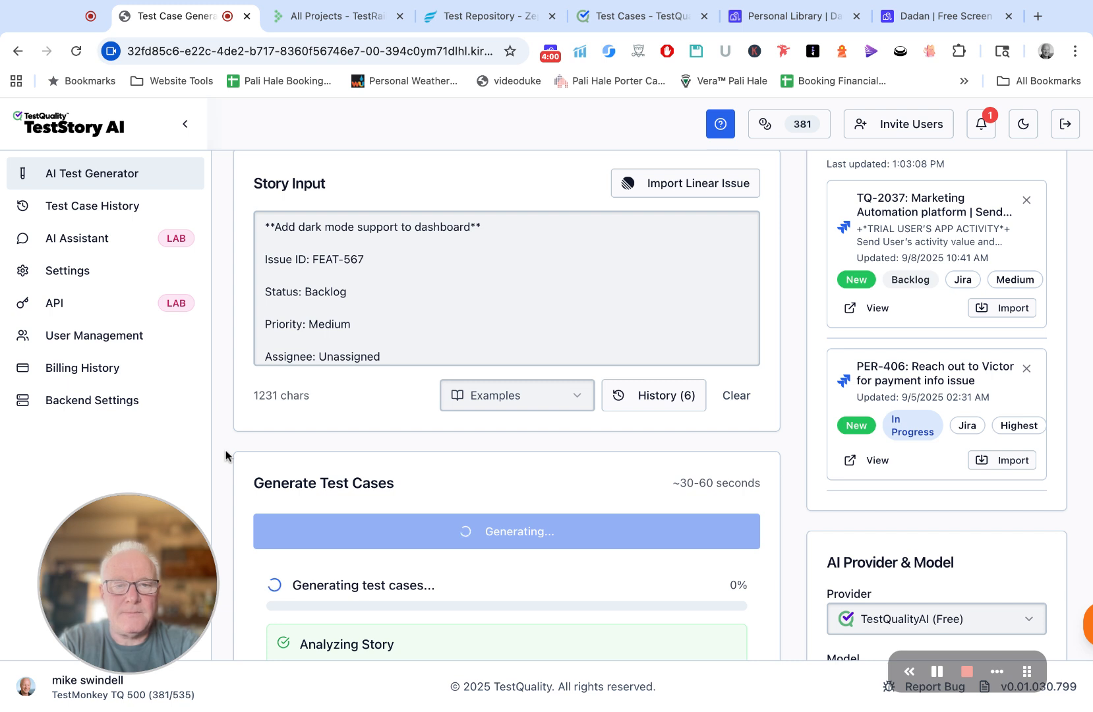
Step: Examine the export options offered for the generated test cases, including the direct upload to TestQuality
{"action": "scroll", "coordinate": [225, 456], "scroll_direction": "down", "scroll_amount": 3}
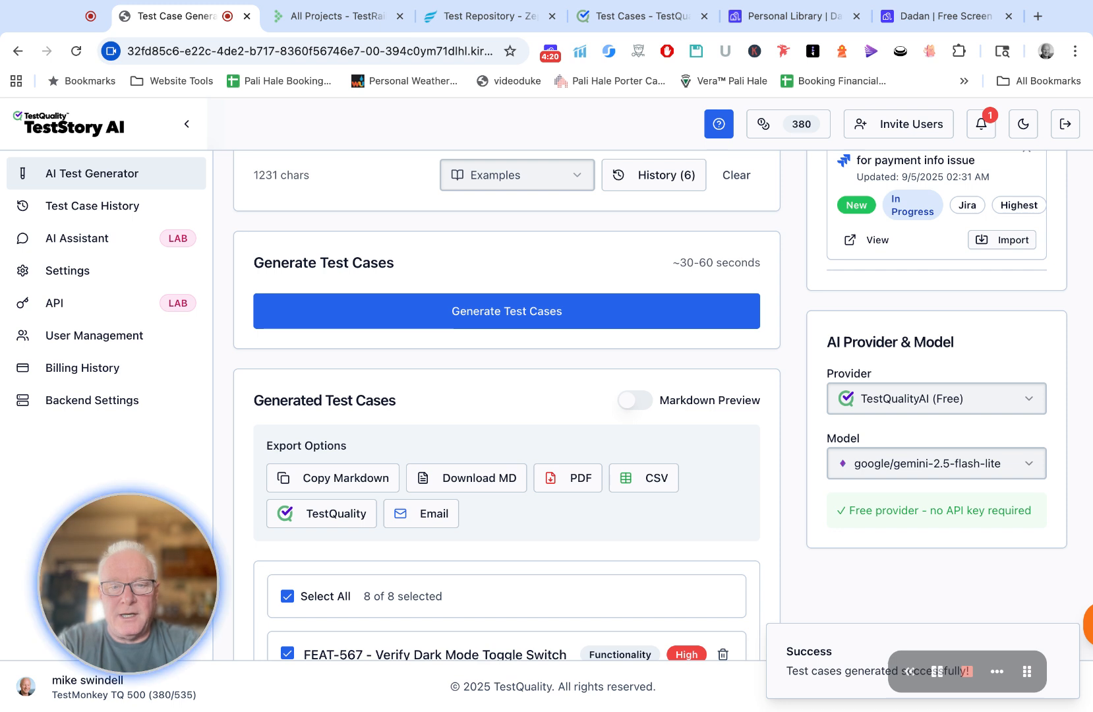
{"action": "scroll", "coordinate": [506, 405], "scroll_direction": "down", "scroll_amount": 1}
{"action": "scroll", "coordinate": [630, 487], "scroll_direction": "down", "scroll_amount": 3}
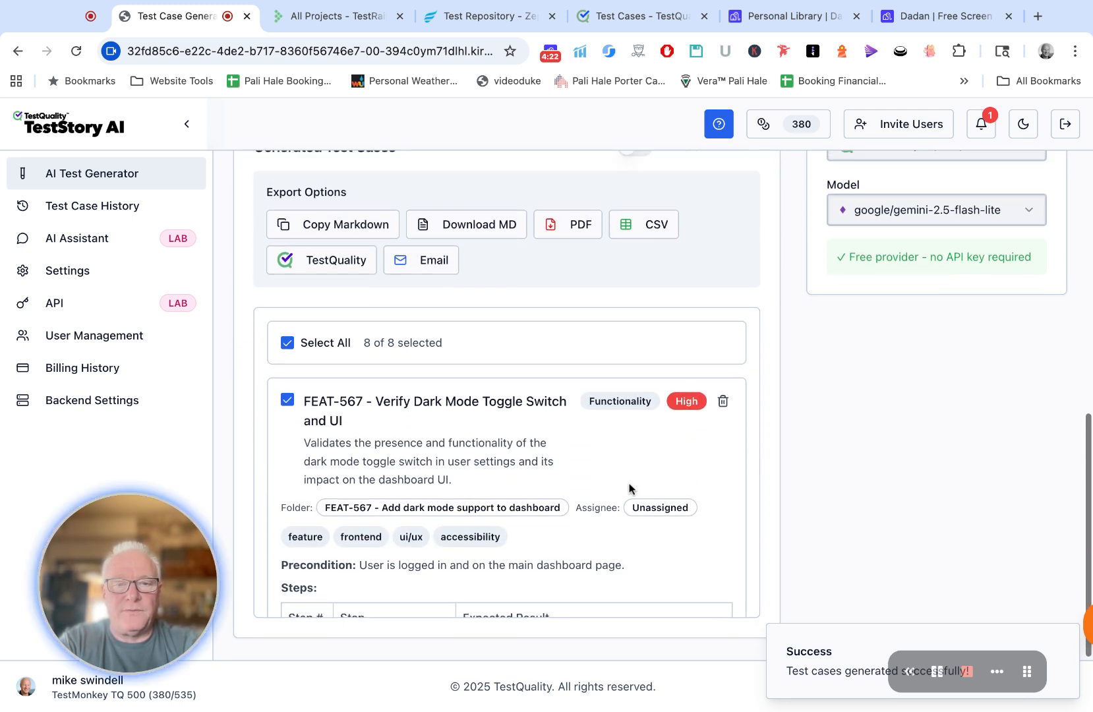
{"action": "scroll", "coordinate": [241, 283], "scroll_direction": "up", "scroll_amount": 1}
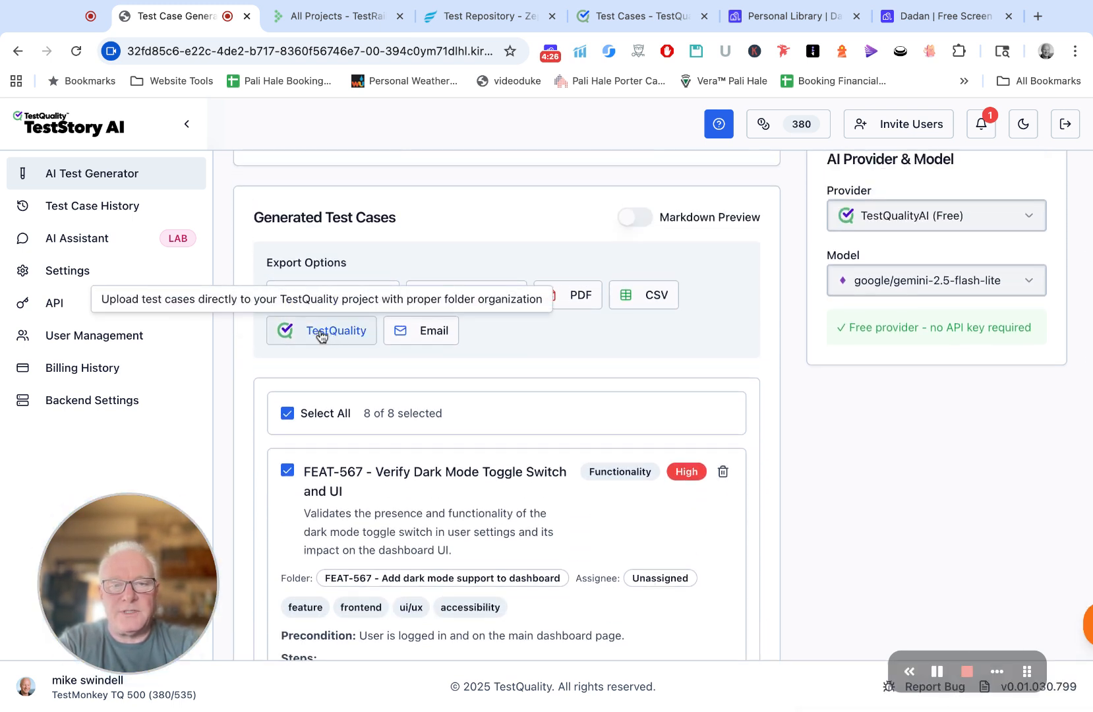
{"action": "scroll", "coordinate": [235, 430], "scroll_direction": "down", "scroll_amount": 1}
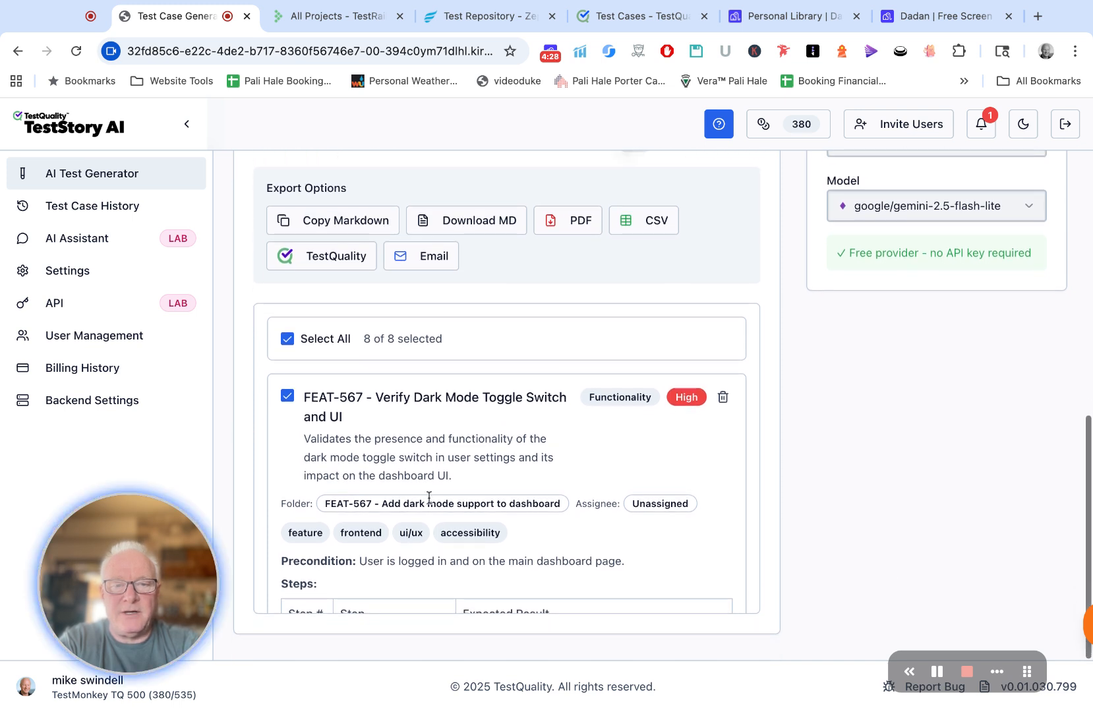
Step: Review the generated FEAT-567 test cases, checking their priorities, preconditions, steps and expected results
{"action": "scroll", "coordinate": [431, 499], "scroll_direction": "down", "scroll_amount": 1}
{"action": "scroll", "coordinate": [432, 500], "scroll_direction": "down", "scroll_amount": 1}
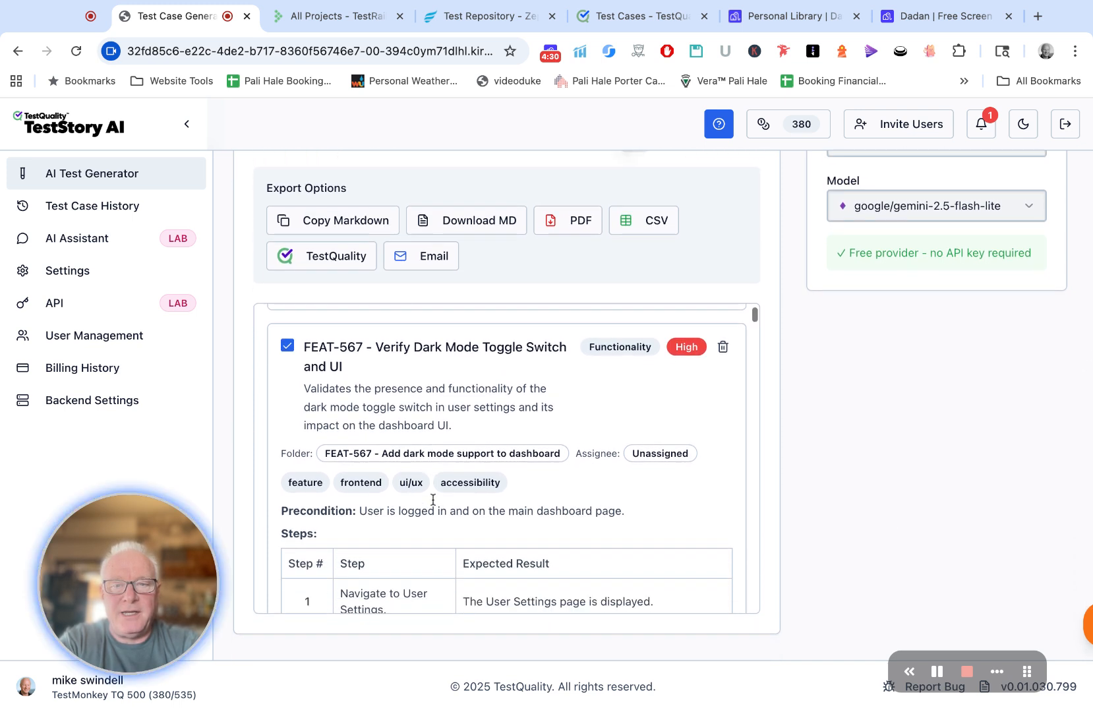
{"action": "scroll", "coordinate": [432, 499], "scroll_direction": "down", "scroll_amount": 1}
{"action": "scroll", "coordinate": [433, 499], "scroll_direction": "up", "scroll_amount": 2}
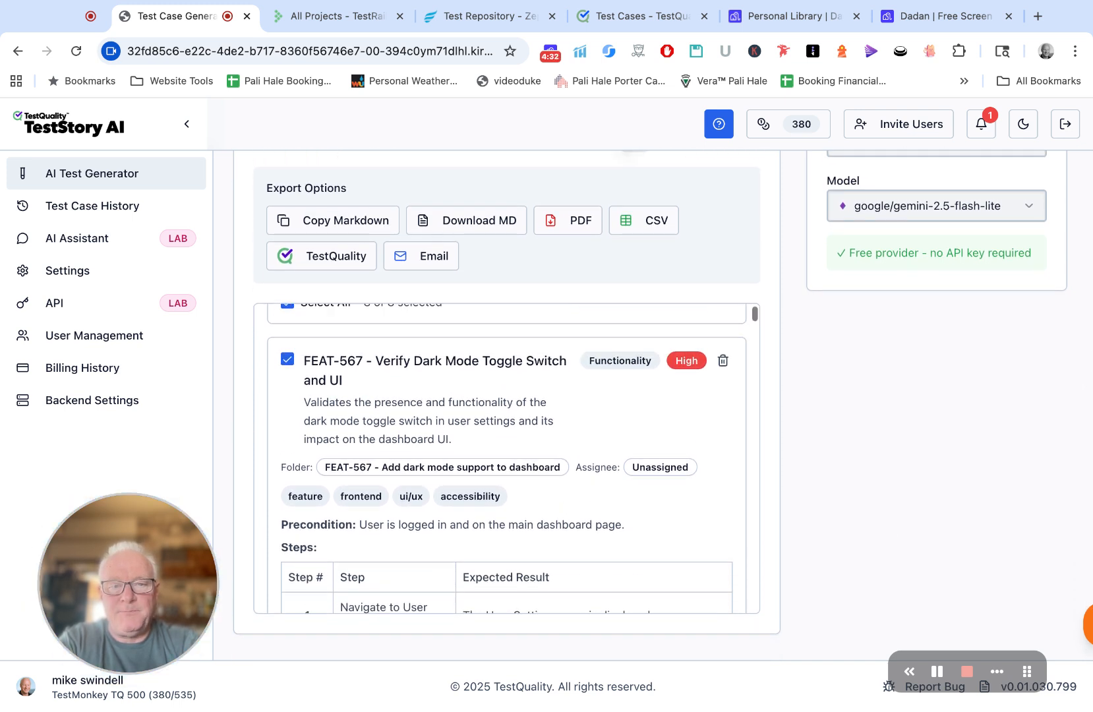
{"action": "scroll", "coordinate": [433, 499], "scroll_direction": "down", "scroll_amount": 1}
{"action": "scroll", "coordinate": [433, 499], "scroll_direction": "down", "scroll_amount": 10}
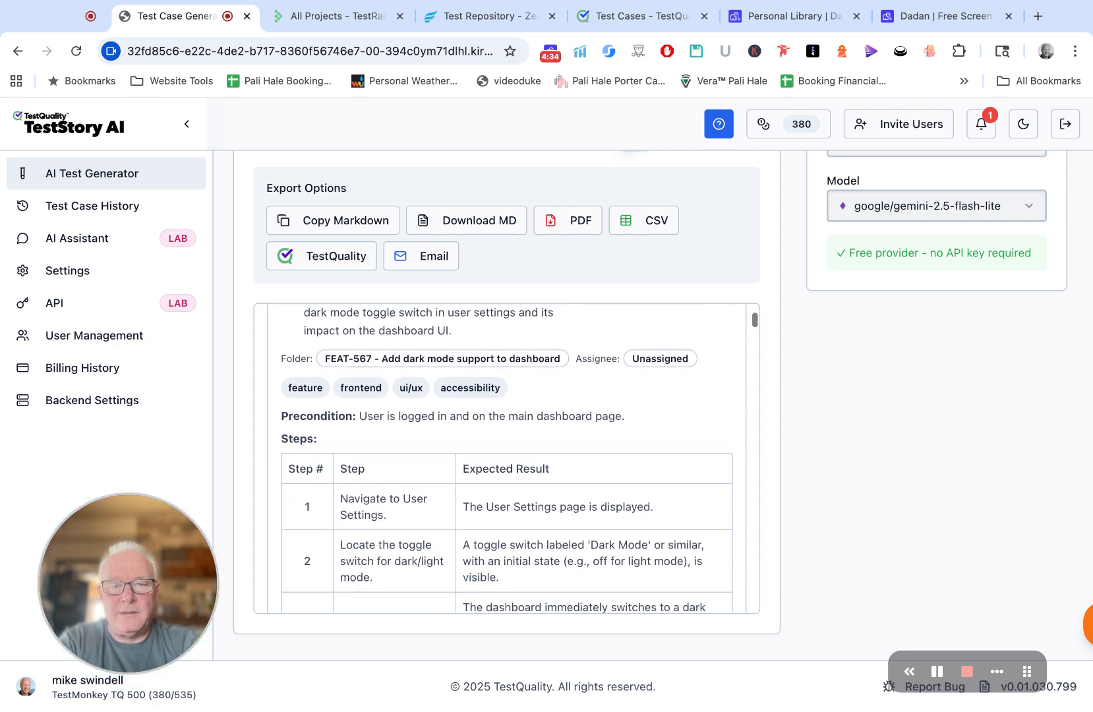
{"action": "scroll", "coordinate": [507, 458], "scroll_direction": "down", "scroll_amount": 2}
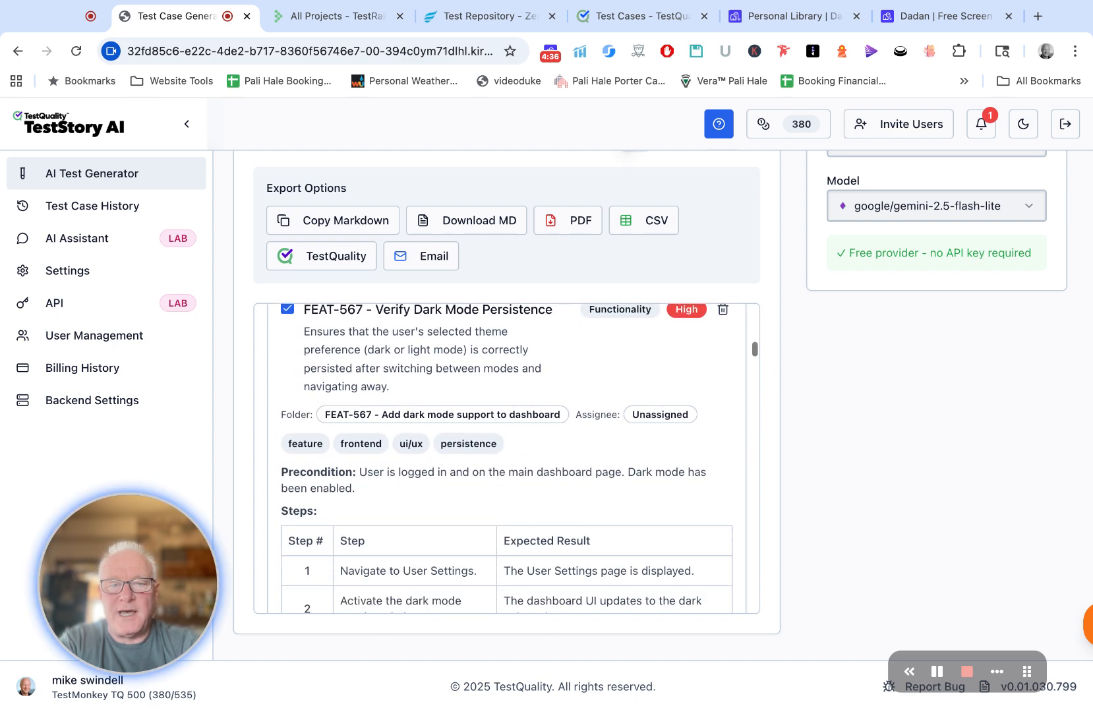
{"action": "scroll", "coordinate": [507, 458], "scroll_direction": "down", "scroll_amount": 1}
{"action": "scroll", "coordinate": [506, 458], "scroll_direction": "up", "scroll_amount": 1}
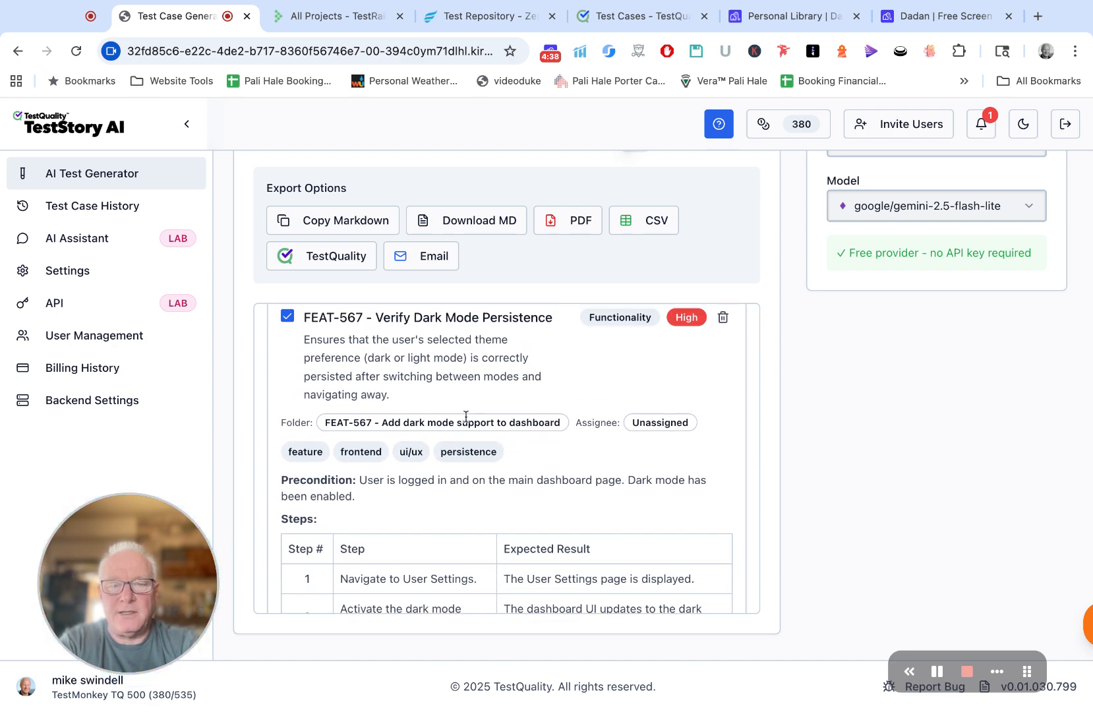
{"action": "scroll", "coordinate": [574, 478], "scroll_direction": "down", "scroll_amount": 1}
{"action": "scroll", "coordinate": [574, 478], "scroll_direction": "up", "scroll_amount": 1}
{"action": "scroll", "coordinate": [574, 479], "scroll_direction": "down", "scroll_amount": 5}
{"action": "scroll", "coordinate": [574, 479], "scroll_direction": "down", "scroll_amount": 15}
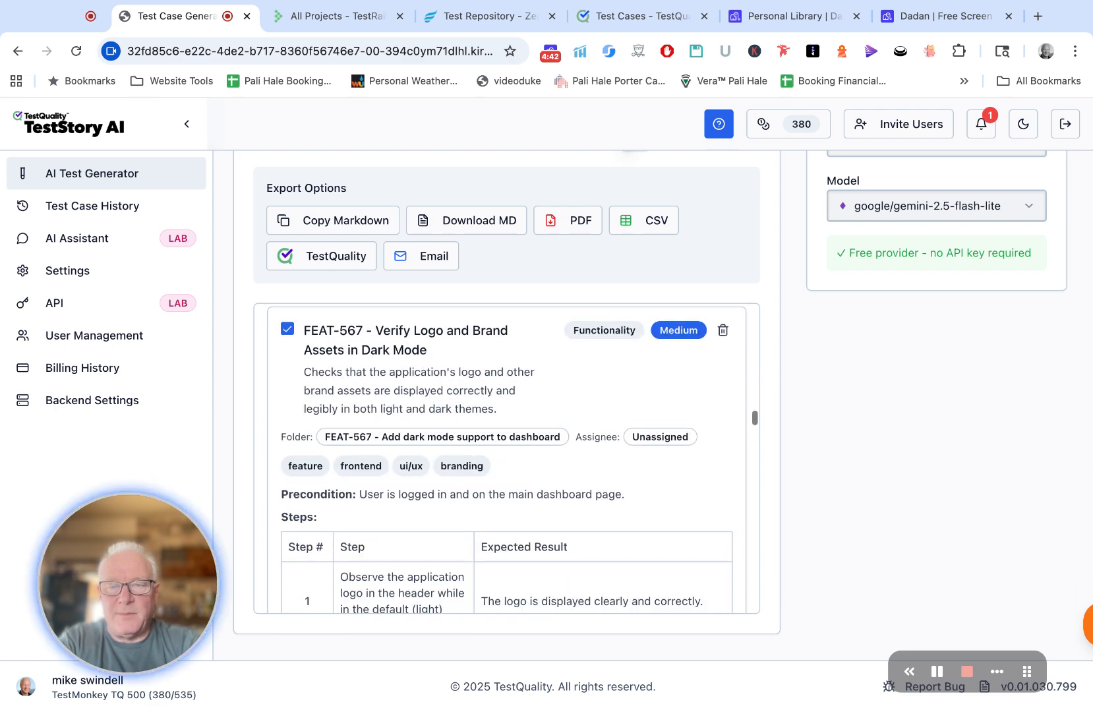
{"action": "scroll", "coordinate": [506, 458], "scroll_direction": "down", "scroll_amount": 10}
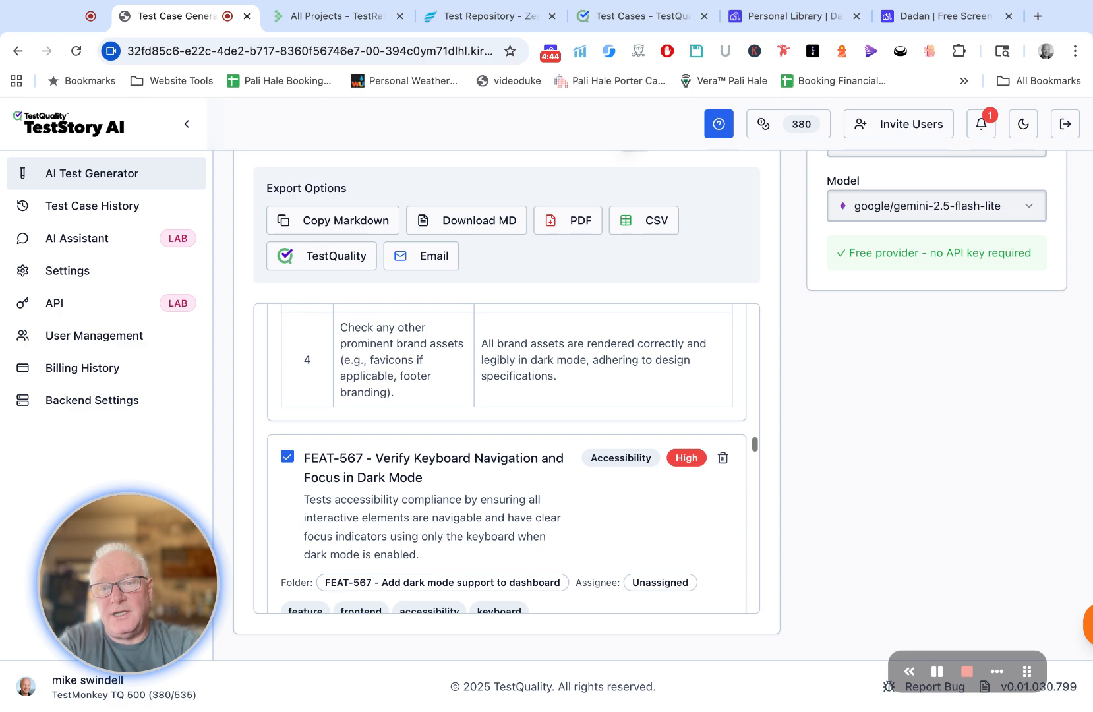
{"action": "scroll", "coordinate": [507, 458], "scroll_direction": "down", "scroll_amount": 10}
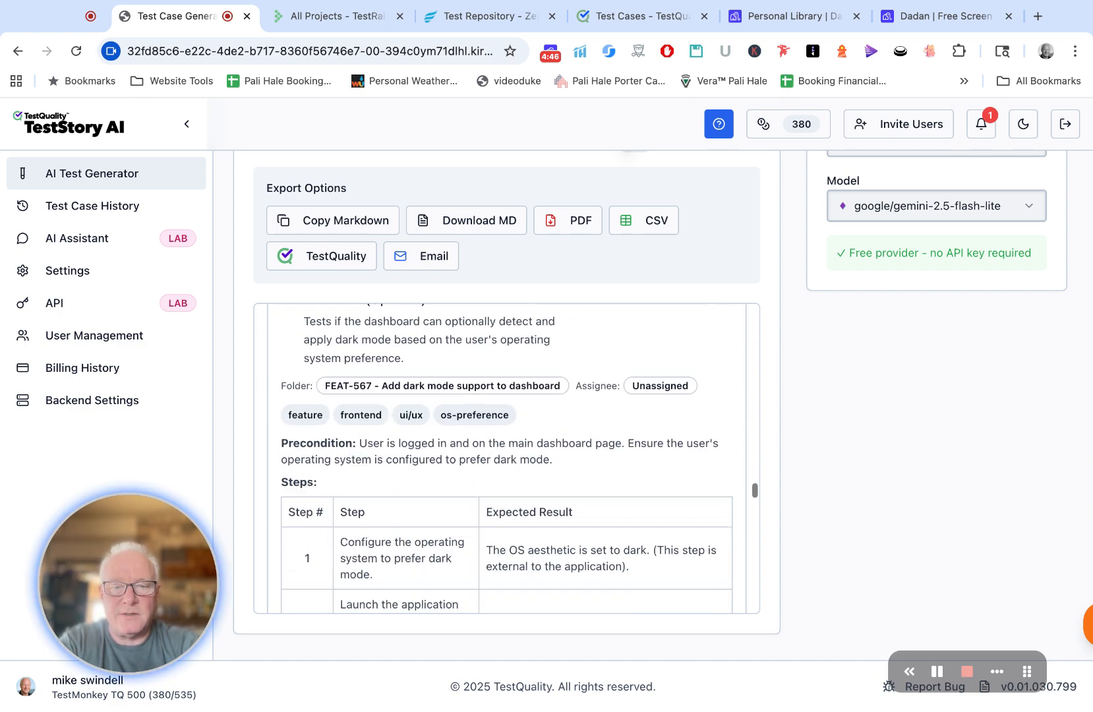
{"action": "scroll", "coordinate": [506, 458], "scroll_direction": "down", "scroll_amount": 10}
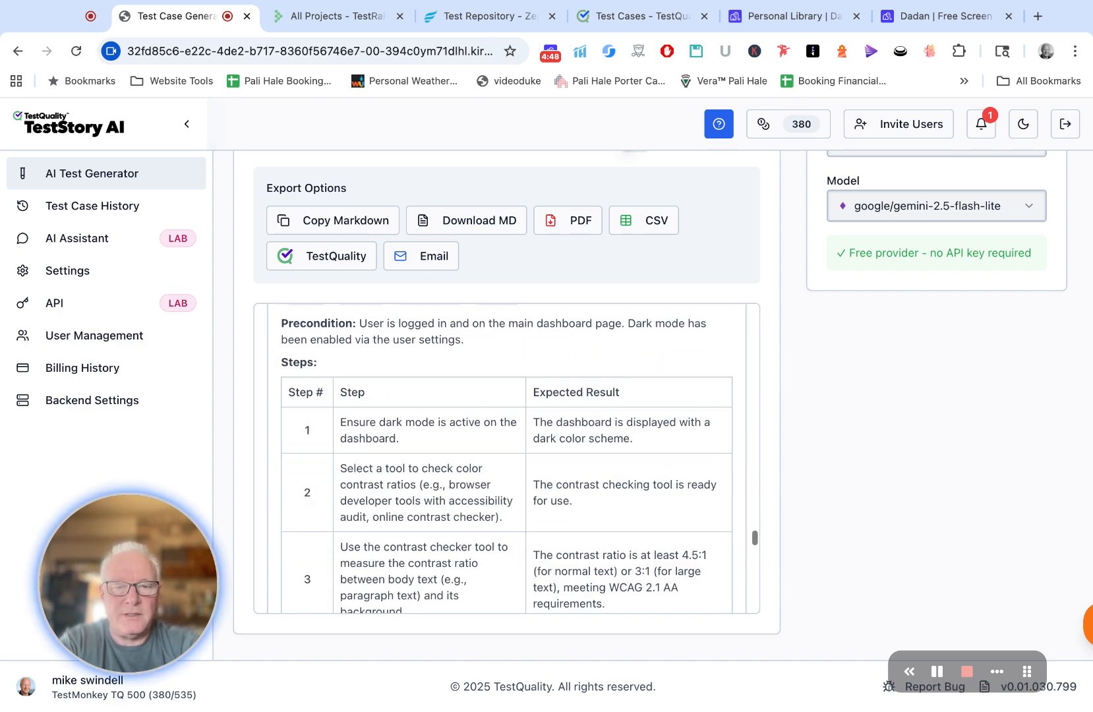
{"action": "scroll", "coordinate": [506, 458], "scroll_direction": "down", "scroll_amount": 4}
{"action": "scroll", "coordinate": [506, 458], "scroll_direction": "up", "scroll_amount": 15}
{"action": "scroll", "coordinate": [506, 458], "scroll_direction": "up", "scroll_amount": 15}
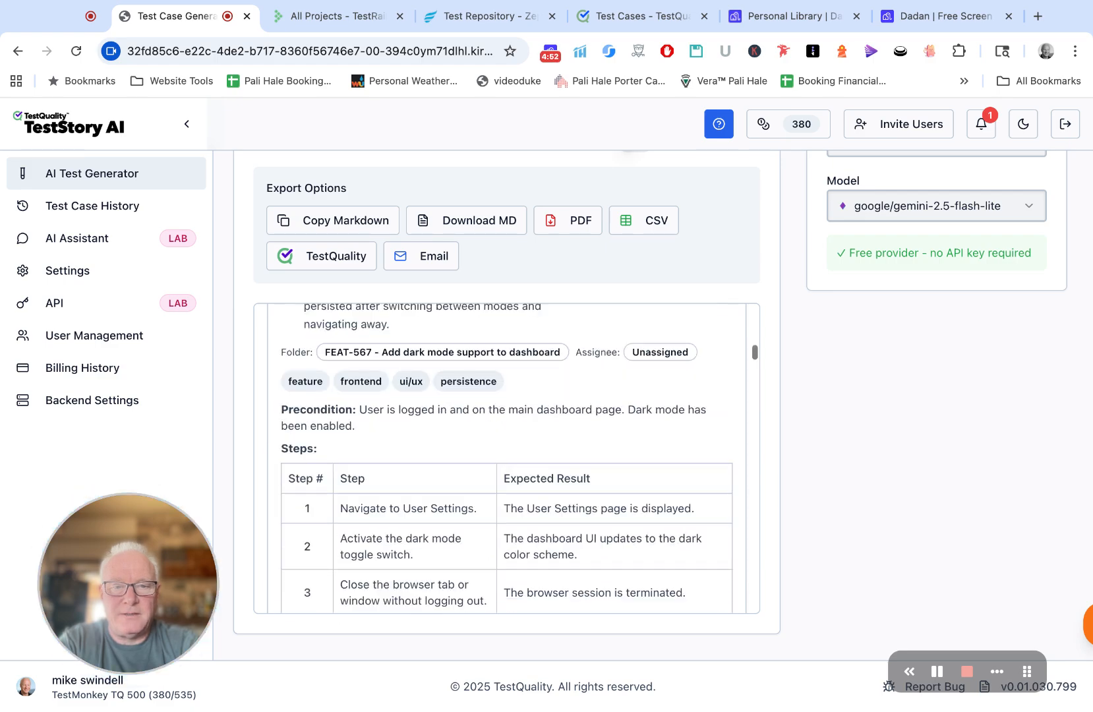
{"action": "scroll", "coordinate": [507, 458], "scroll_direction": "down", "scroll_amount": 8}
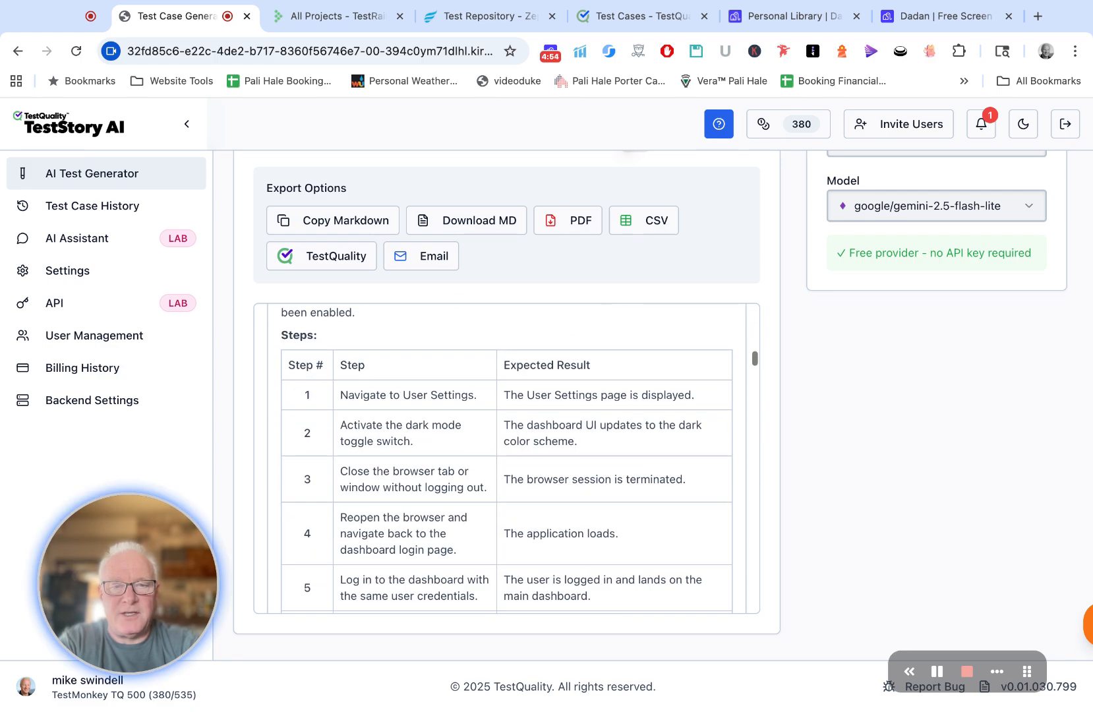
Step: Exclude the FEAT-567 Verify Dark Mode Persistence test case from the selection and upload the remaining test cases to TestQuality
{"action": "scroll", "coordinate": [506, 458], "scroll_direction": "up", "scroll_amount": 1}
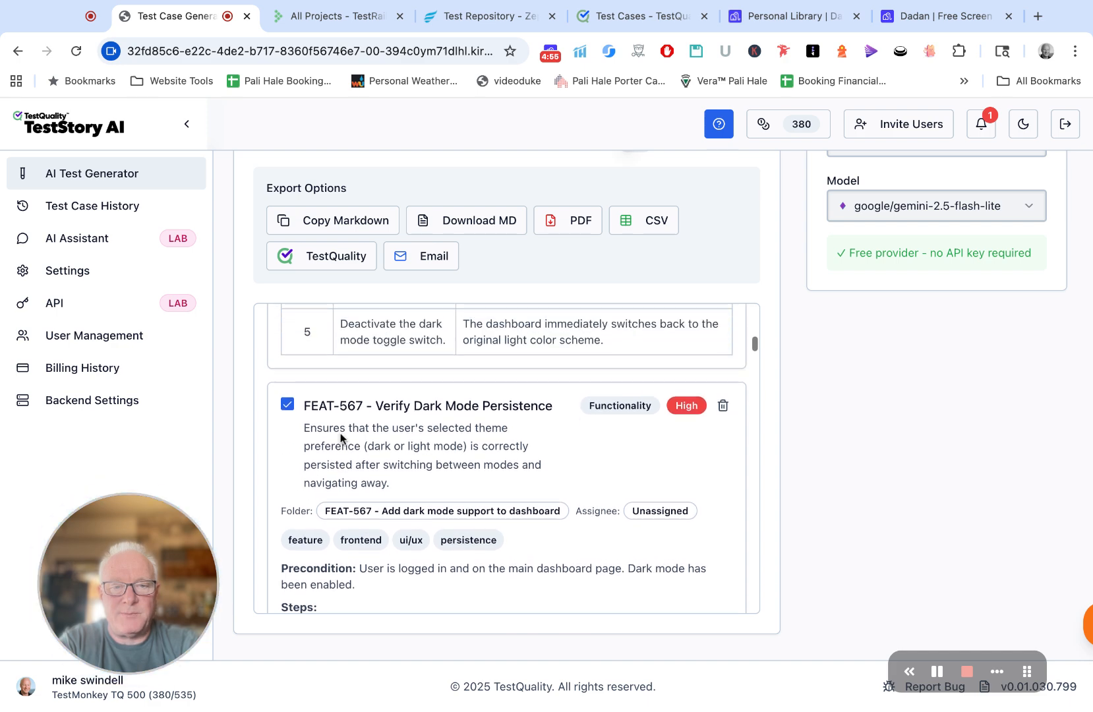
{"action": "left_click", "coordinate": [287, 405]}
{"action": "scroll", "coordinate": [482, 425], "scroll_direction": "up", "scroll_amount": 7}
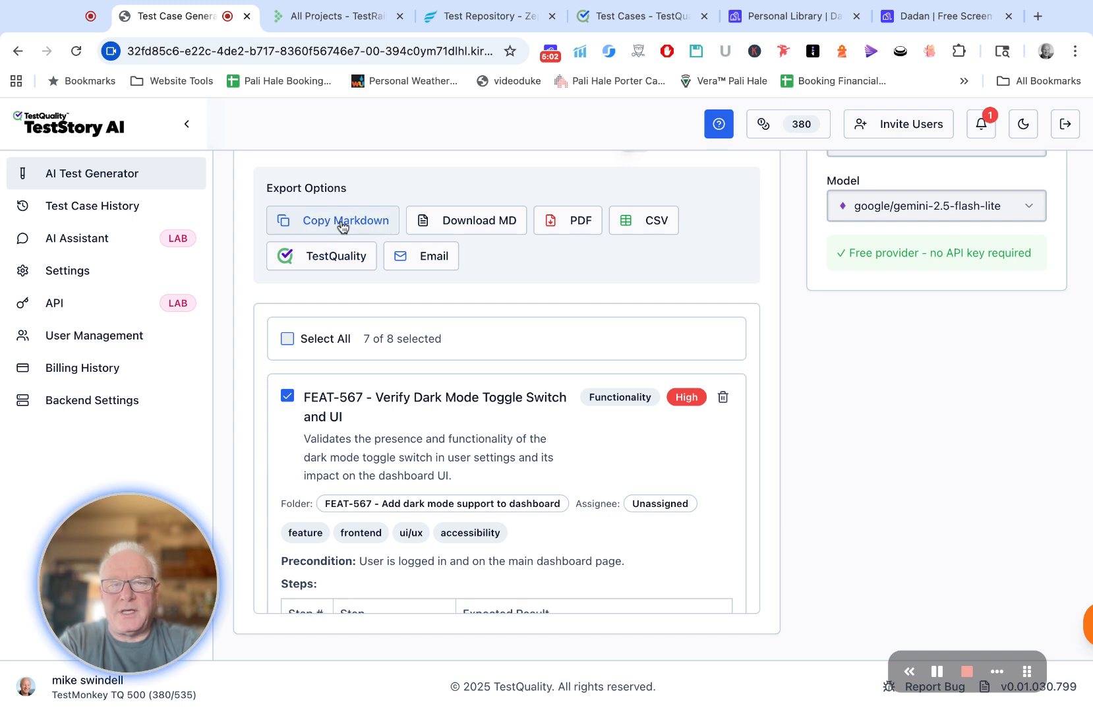
{"action": "left_click", "coordinate": [659, 231]}
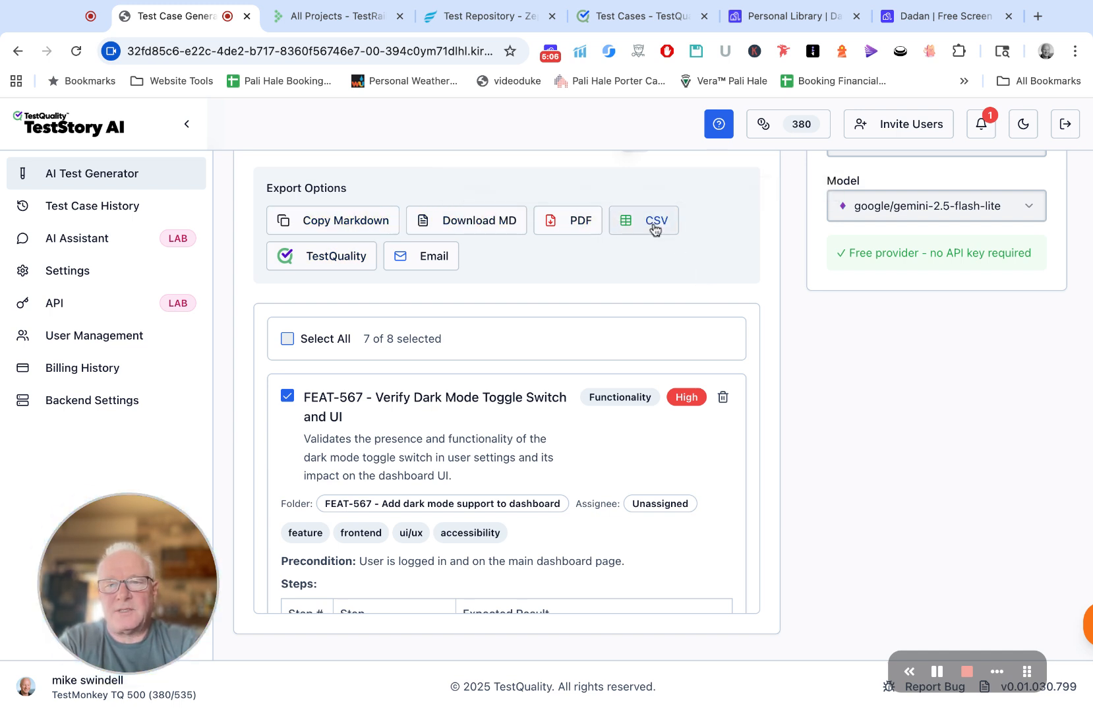
{"action": "left_click", "coordinate": [320, 261]}
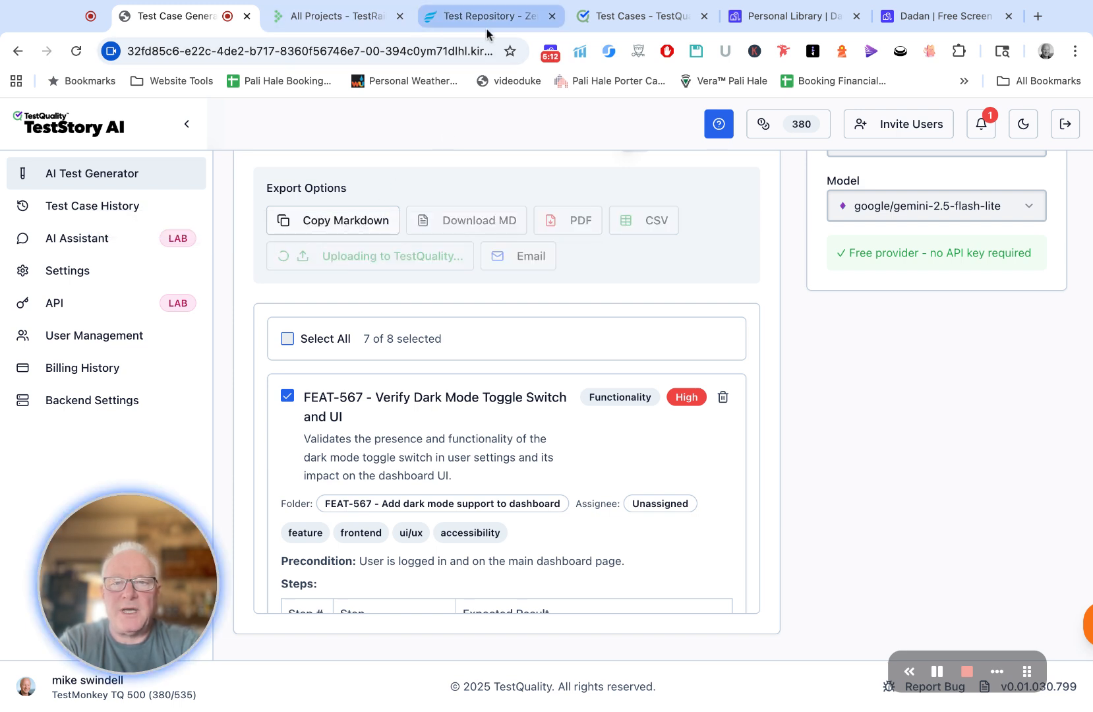
Step: Switch to TestQuality and examine the steps and fields of the uploaded FEAT-567 Verify Dark Mode Toggle Switch and UI test case
{"action": "left_click", "coordinate": [621, 20]}
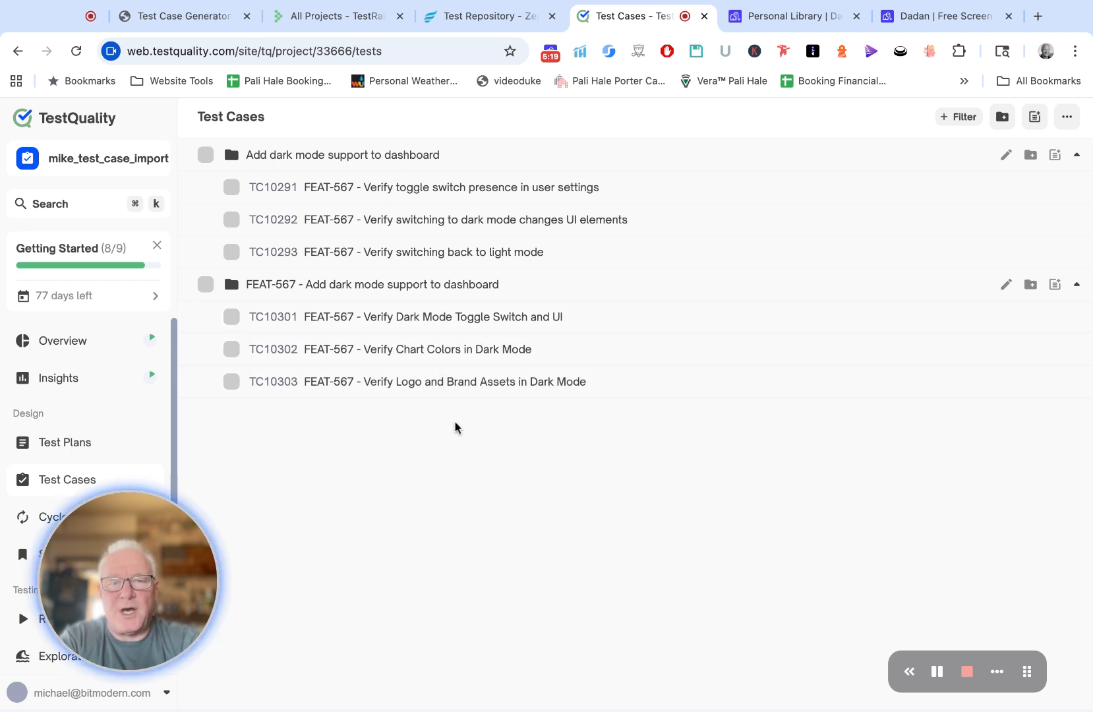
{"action": "left_click", "coordinate": [395, 322]}
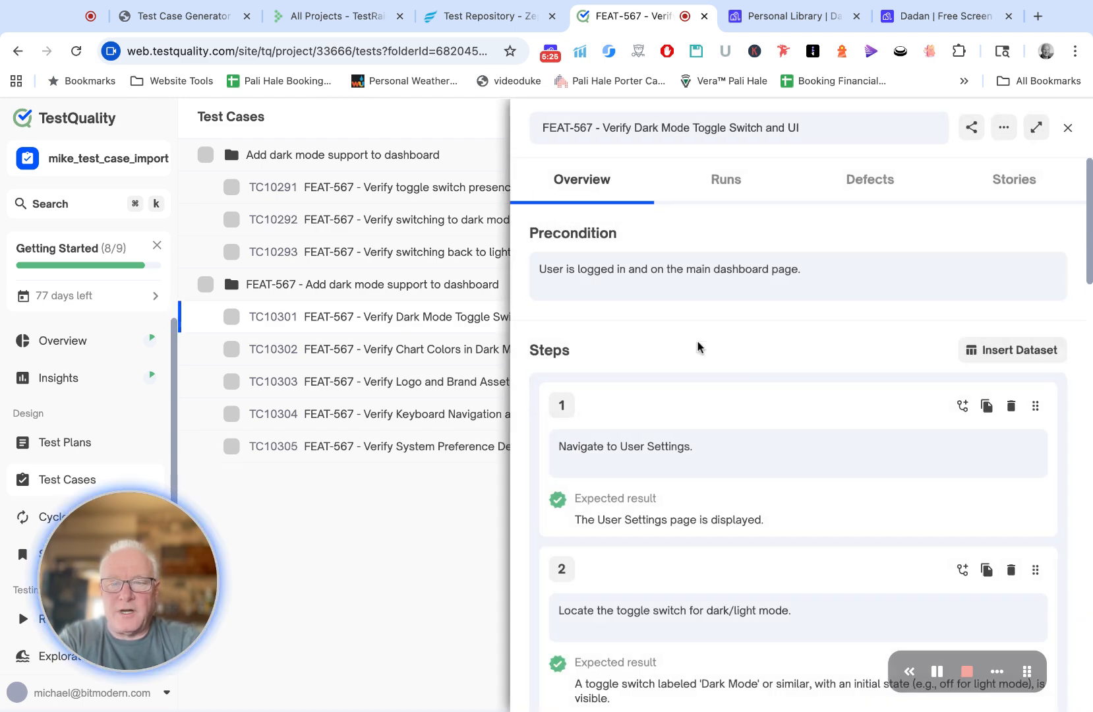
{"action": "scroll", "coordinate": [698, 347], "scroll_direction": "down", "scroll_amount": 3}
{"action": "scroll", "coordinate": [709, 382], "scroll_direction": "down", "scroll_amount": 2}
{"action": "scroll", "coordinate": [715, 392], "scroll_direction": "down", "scroll_amount": 10}
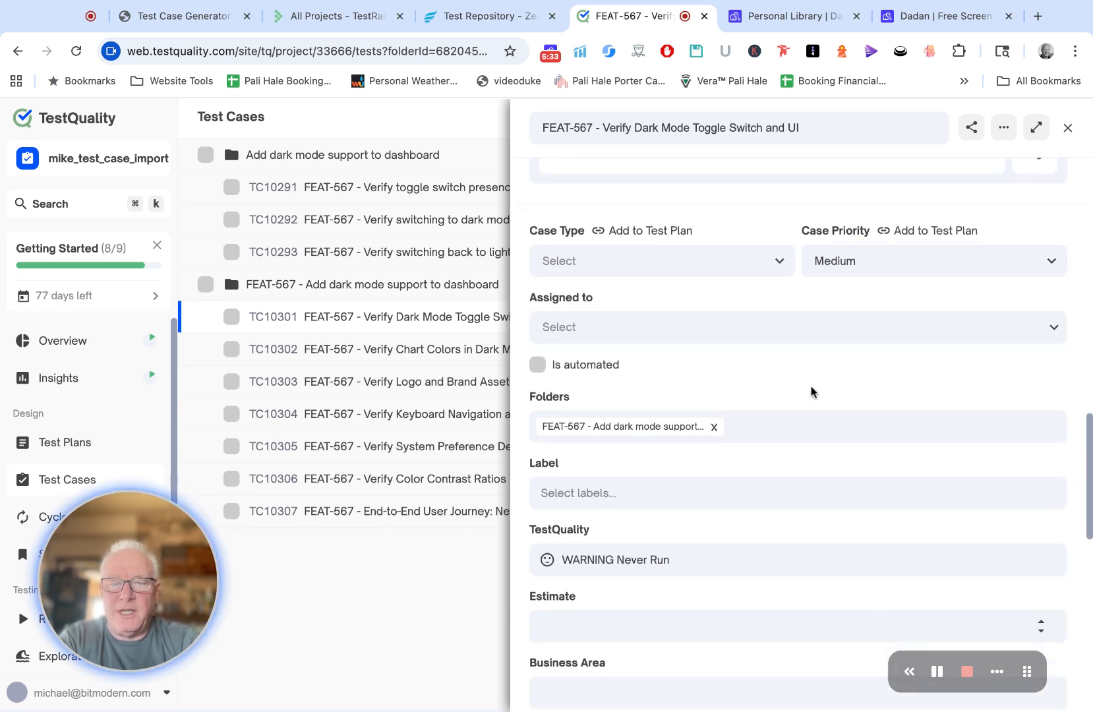
{"action": "scroll", "coordinate": [813, 392], "scroll_direction": "down", "scroll_amount": 5}
{"action": "scroll", "coordinate": [811, 391], "scroll_direction": "up", "scroll_amount": 10}
{"action": "scroll", "coordinate": [858, 158], "scroll_direction": "up", "scroll_amount": 5}
{"action": "left_click", "coordinate": [1069, 129]}
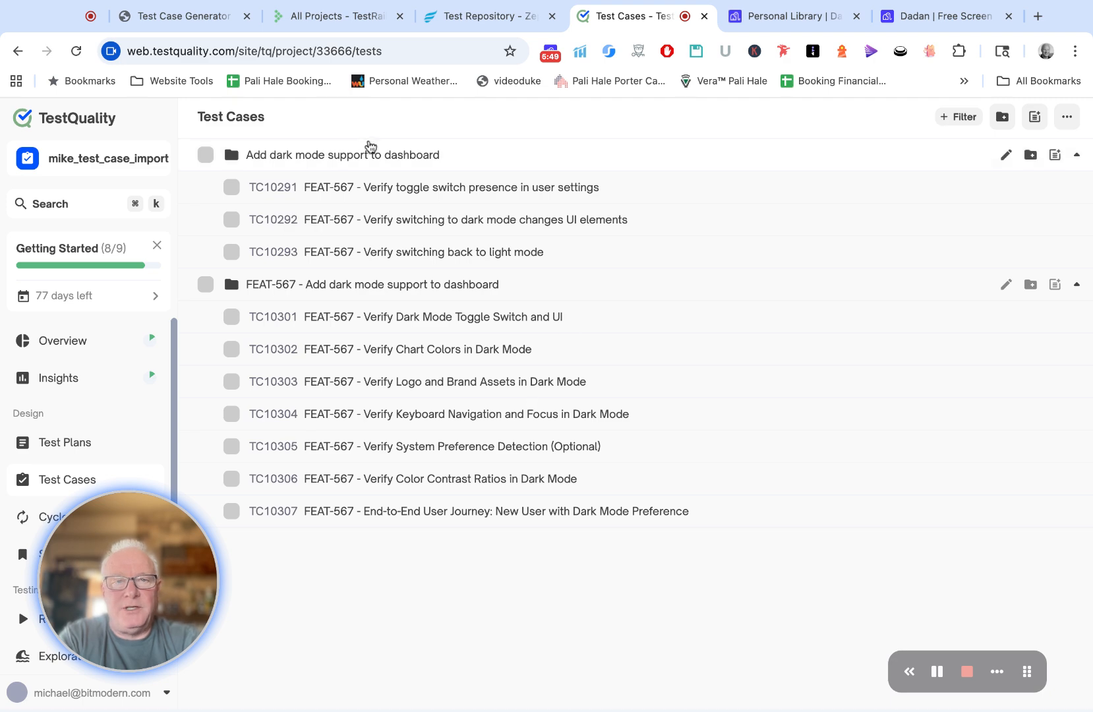
Step: Return to TestStory AI and examine the external tools offered as issue import sources, keeping Linear as the source
{"action": "left_click", "coordinate": [186, 21]}
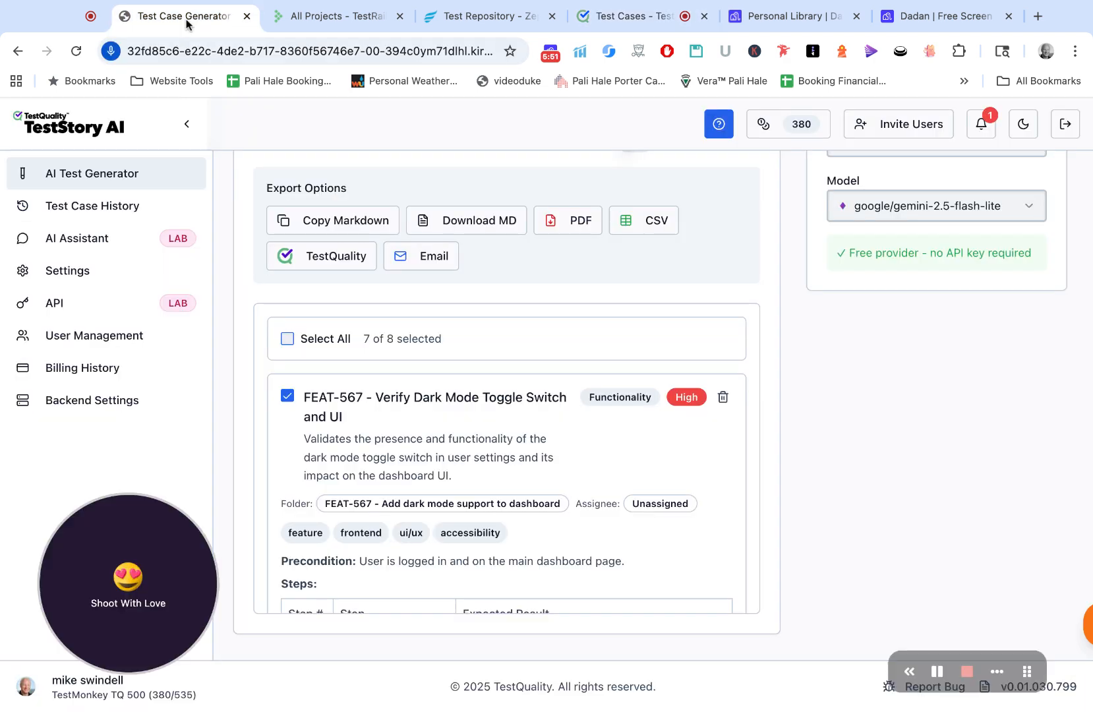
{"action": "scroll", "coordinate": [307, 382], "scroll_direction": "up", "scroll_amount": 3}
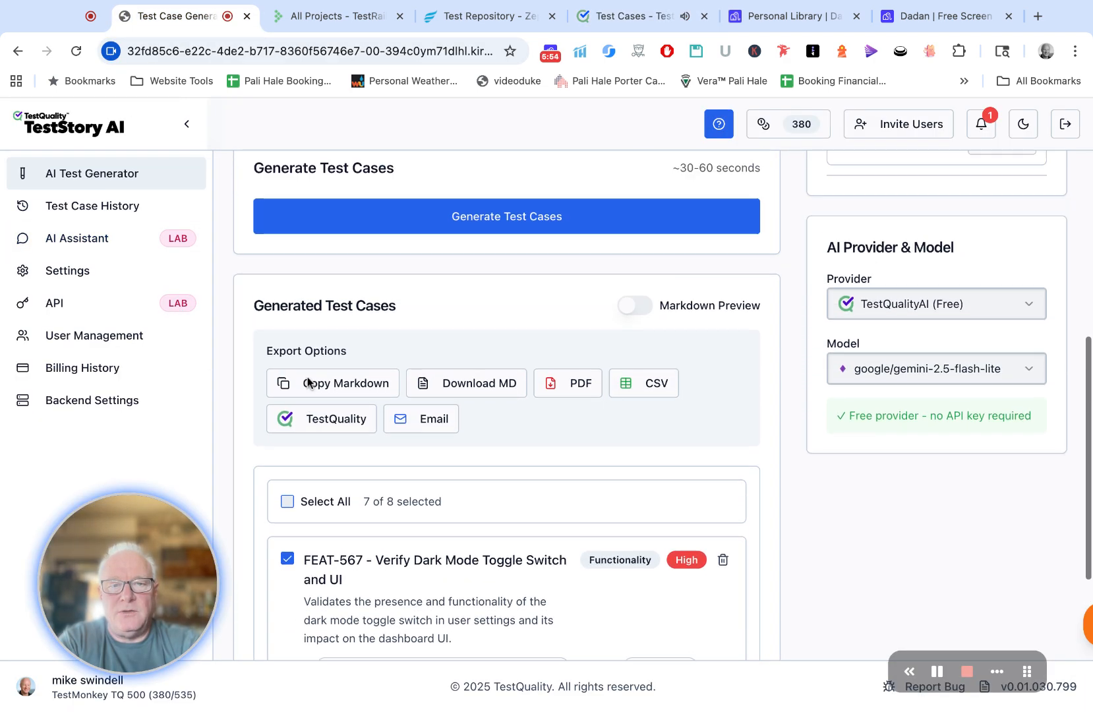
{"action": "scroll", "coordinate": [308, 383], "scroll_direction": "up", "scroll_amount": 7}
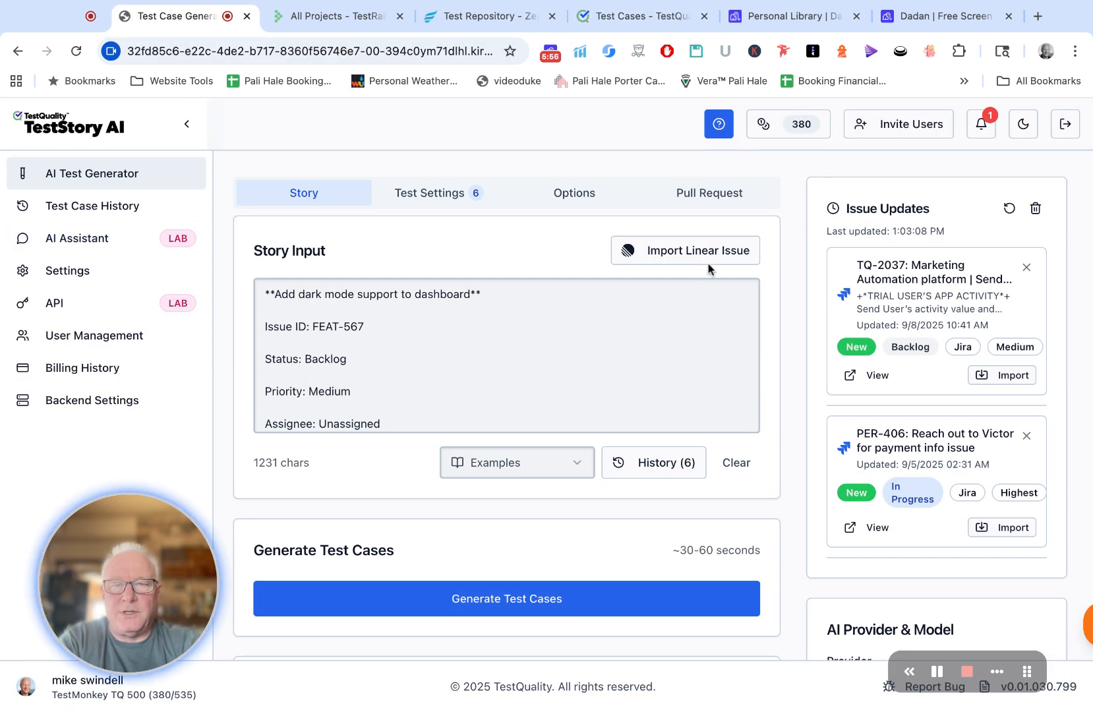
{"action": "left_click", "coordinate": [708, 261]}
{"action": "left_click", "coordinate": [512, 248]}
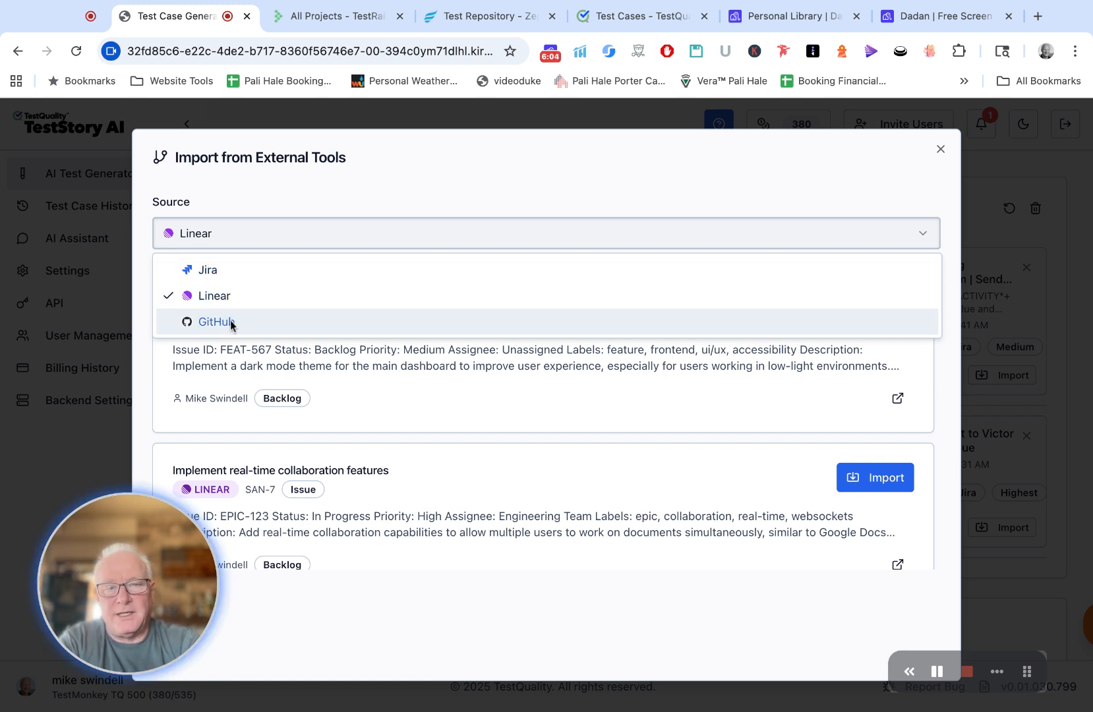
{"action": "left_click", "coordinate": [256, 223]}
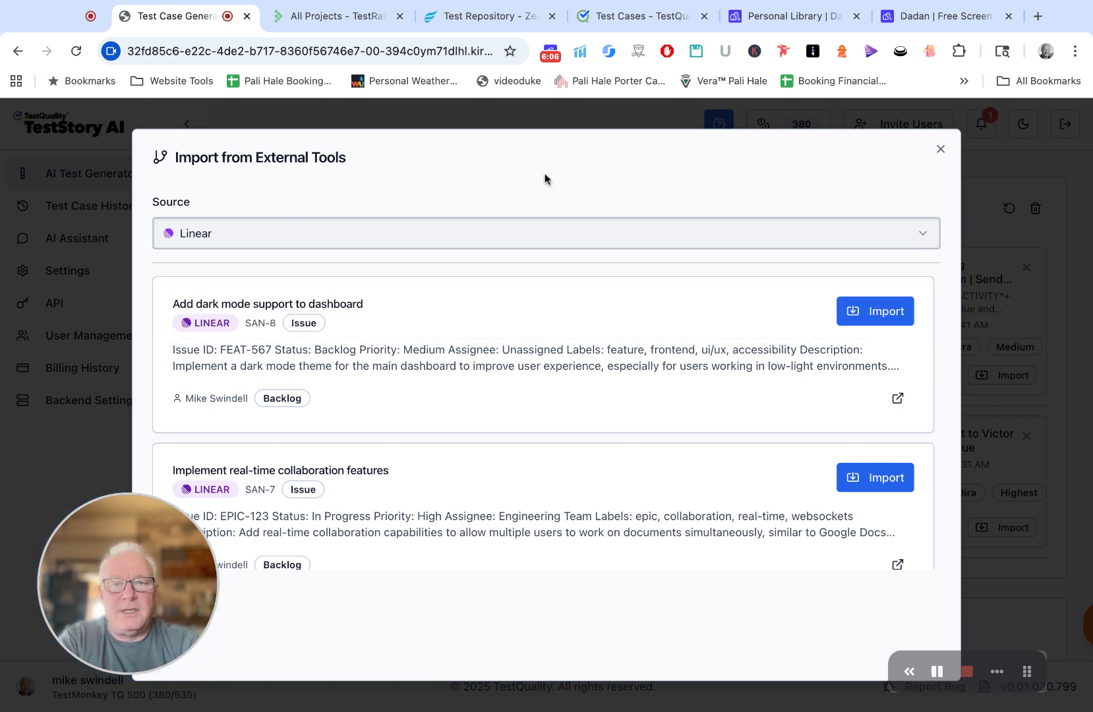
{"action": "left_click", "coordinate": [941, 150]}
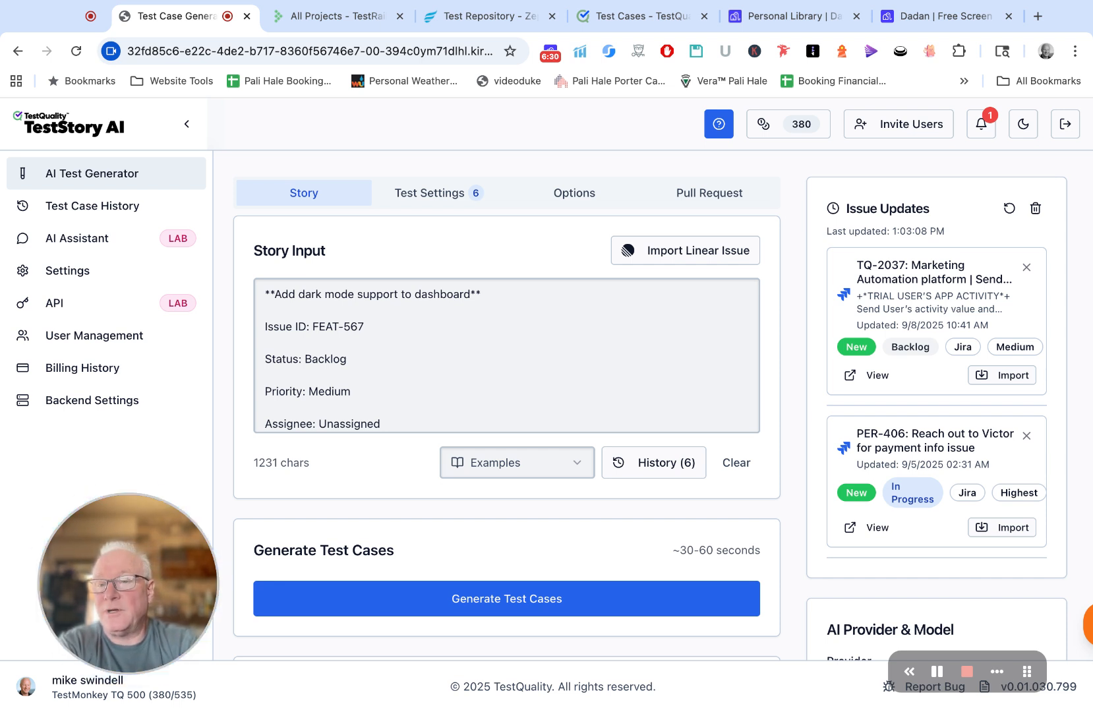
Step: Look through the recent Jira issues listed in the issue updates that can be viewed or imported
{"action": "scroll", "coordinate": [874, 321], "scroll_direction": "down", "scroll_amount": 1}
{"action": "scroll", "coordinate": [874, 321], "scroll_direction": "up", "scroll_amount": 1}
{"action": "scroll", "coordinate": [887, 316], "scroll_direction": "down", "scroll_amount": 5}
{"action": "scroll", "coordinate": [895, 310], "scroll_direction": "down", "scroll_amount": 7}
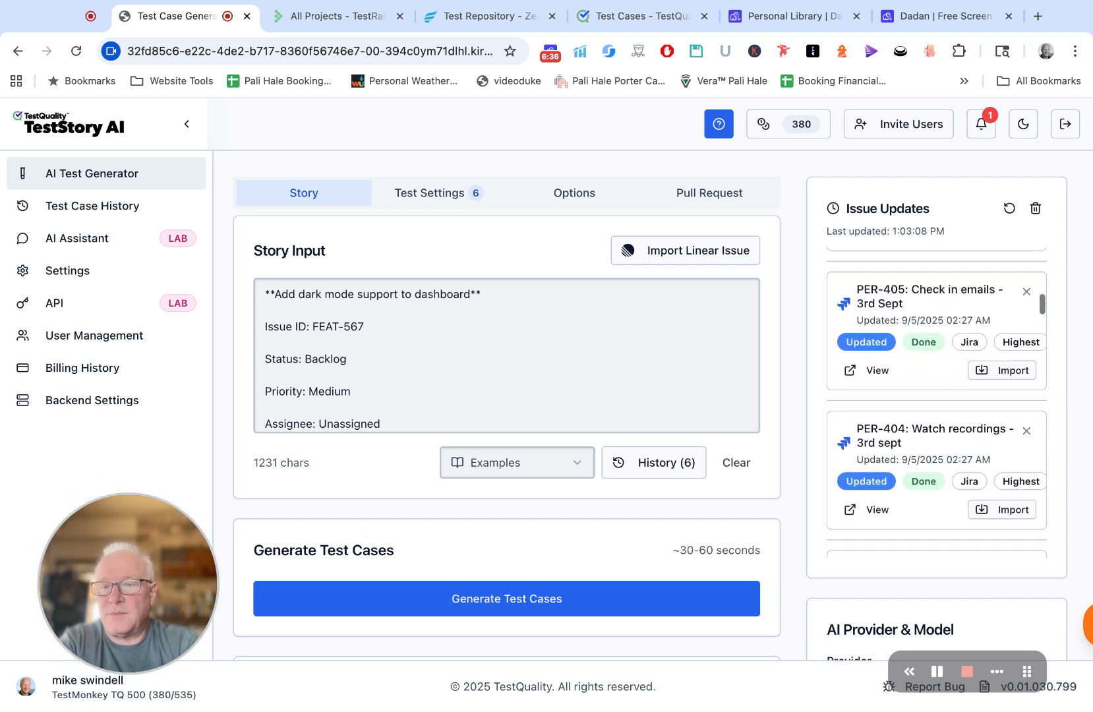
{"action": "scroll", "coordinate": [936, 402], "scroll_direction": "down", "scroll_amount": 4}
{"action": "scroll", "coordinate": [900, 296], "scroll_direction": "down", "scroll_amount": 2}
{"action": "scroll", "coordinate": [900, 297], "scroll_direction": "up", "scroll_amount": 15}
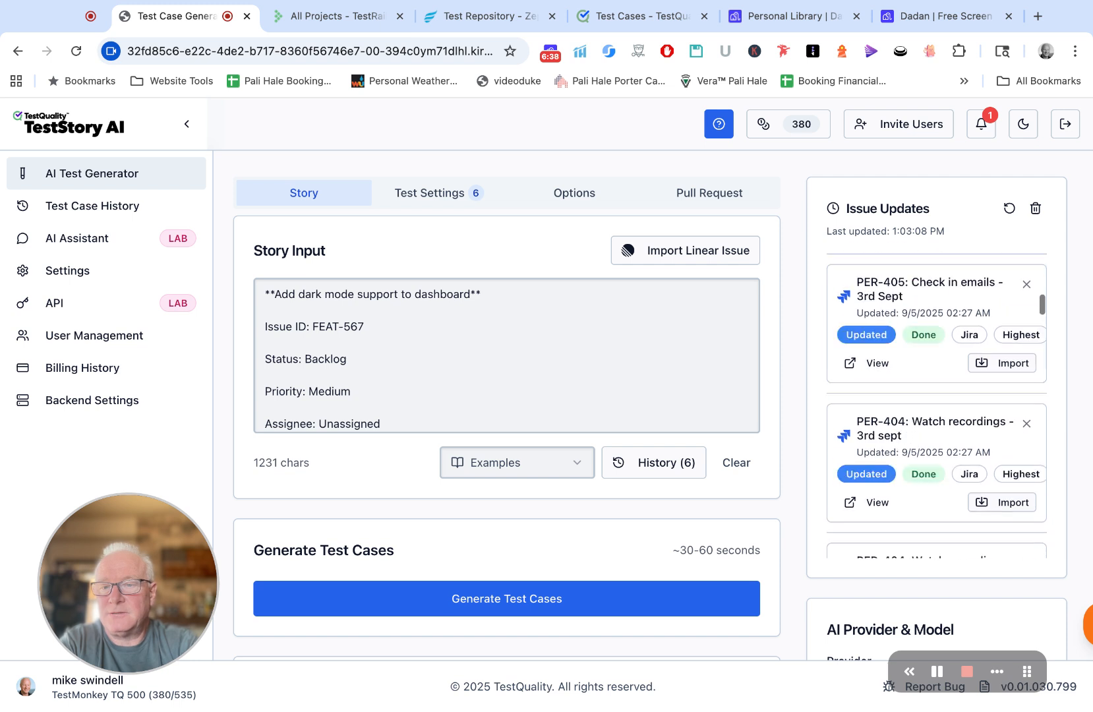